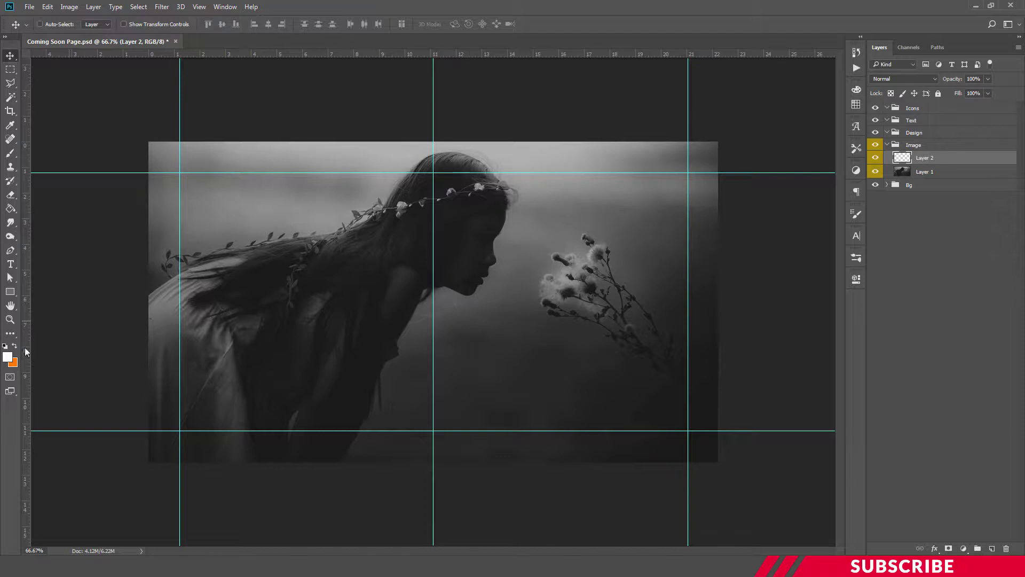
Draw a black (000000) rectangle about 1718 × 991 px over the photo so it covers the whole canvas
click(5, 361)
text(000000)
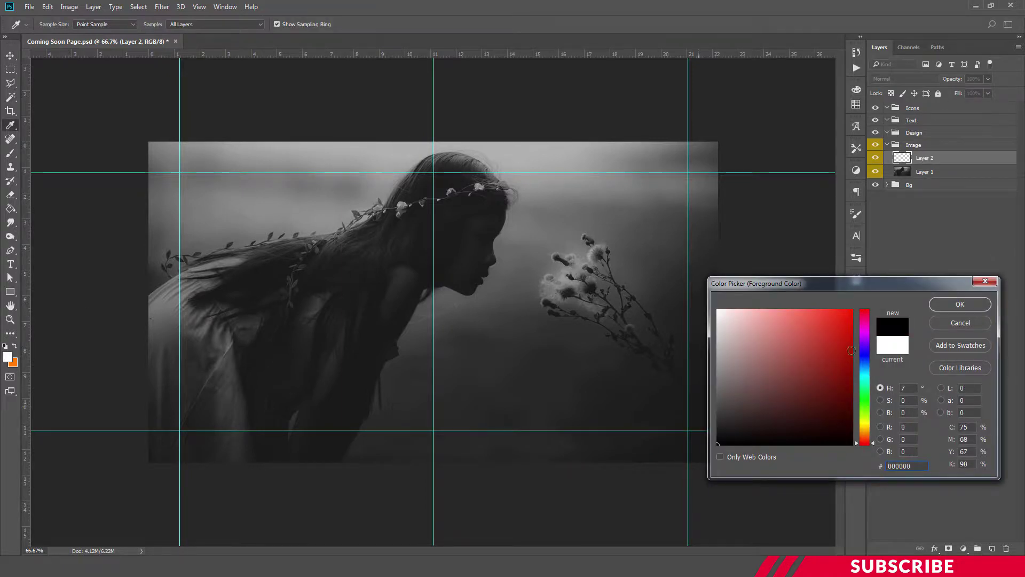
click(960, 305)
click(10, 292)
right_click(9, 292)
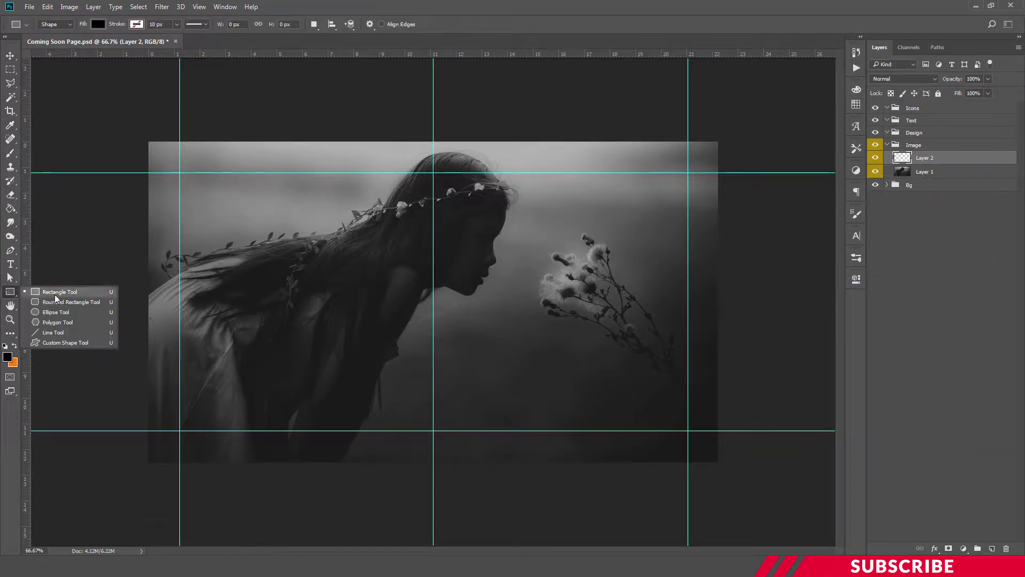
click(55, 294)
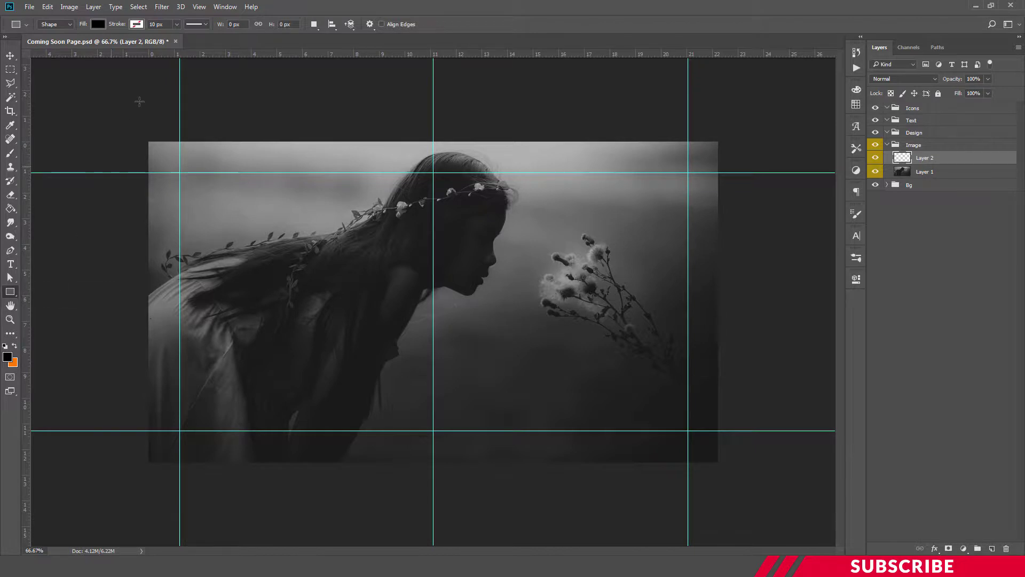
drag(121, 116, 733, 469)
click(855, 281)
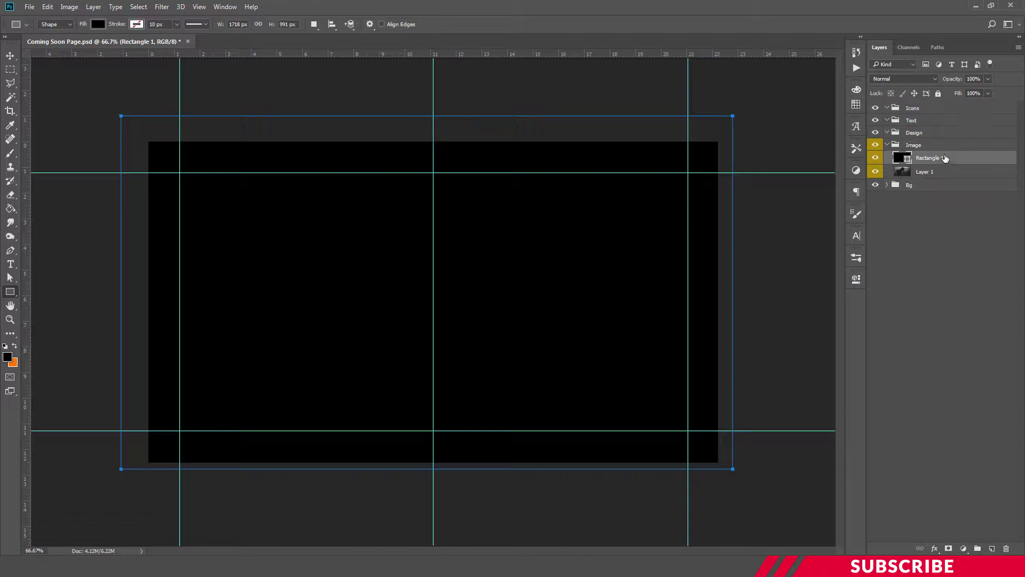
Set the opacity of the black rectangle layer to 20%
click(976, 79)
text(20)
key(Return)
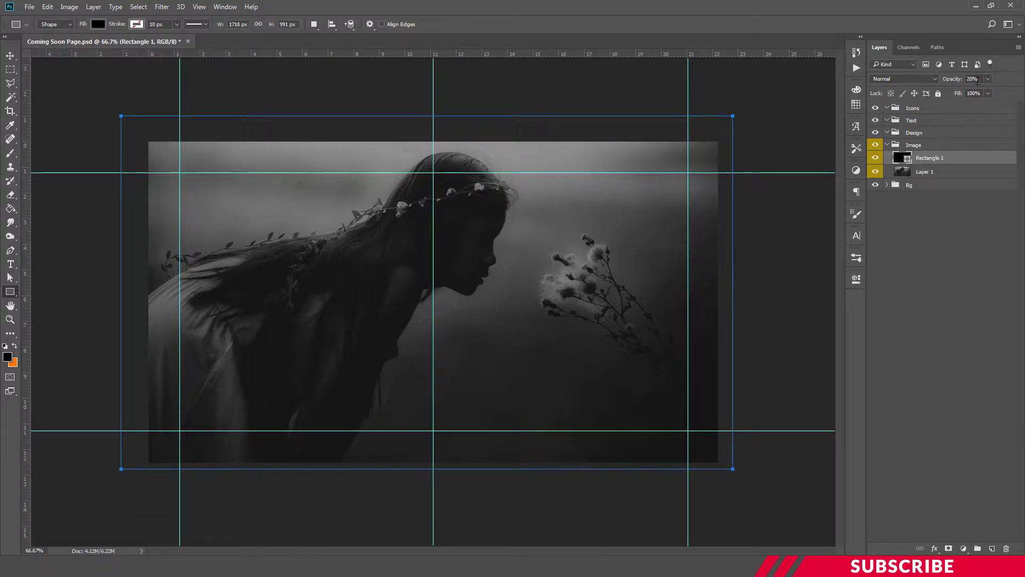
drag(979, 80, 960, 78)
text(20)
click(9, 57)
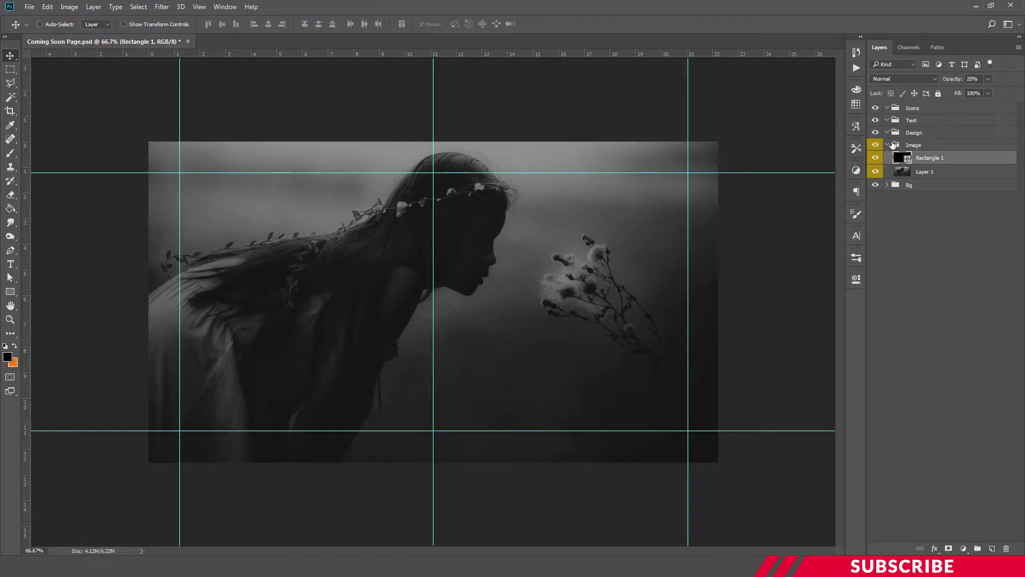
Collapse the Image group and create a new layer named Line inside the Design group
click(887, 145)
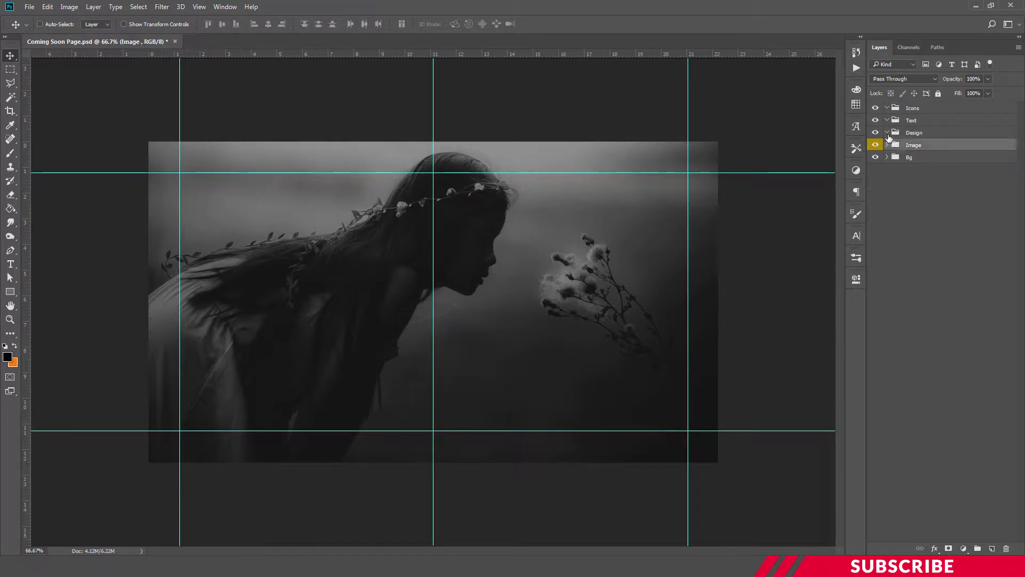
click(932, 133)
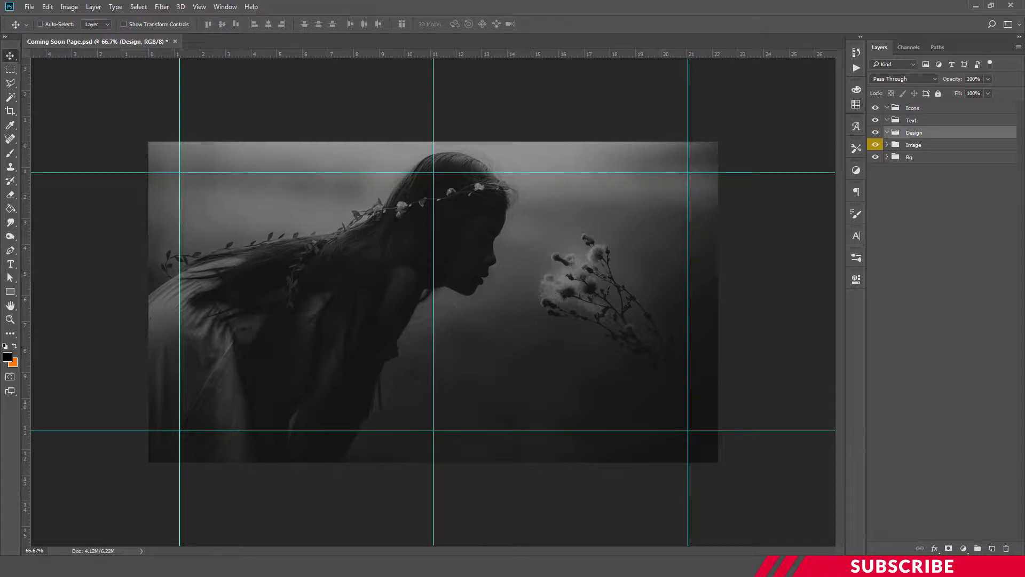
click(990, 548)
double_click(925, 145)
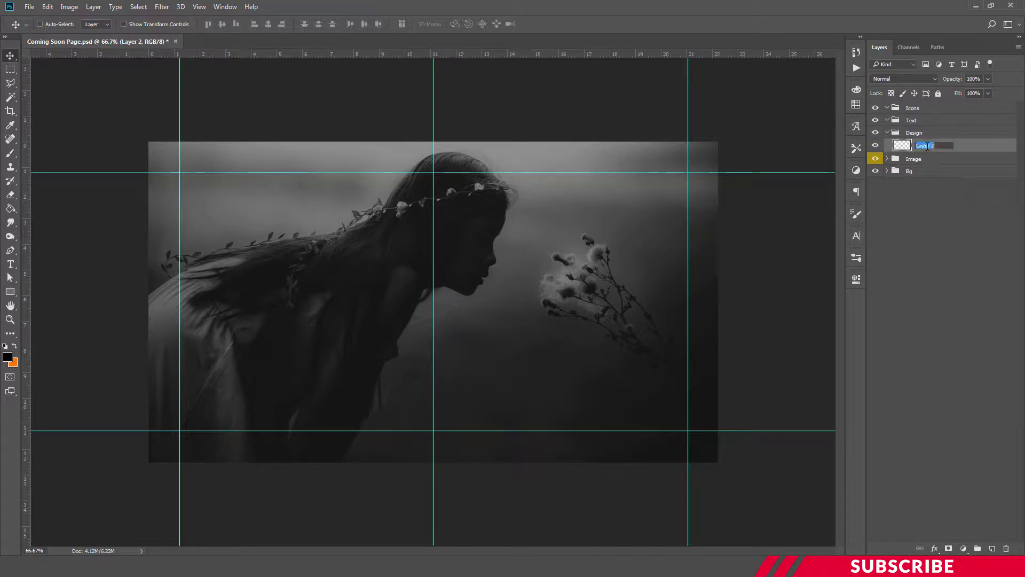
text(Line)
key(Return)
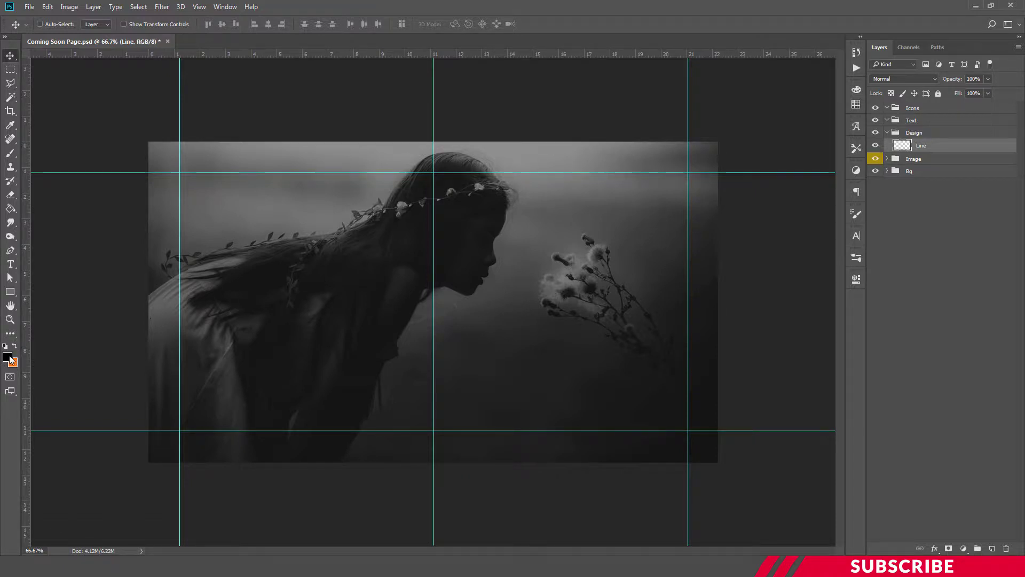
Draw a white (ffffff) vertical line, 2 px in weight and about 423 px tall, beside the central vertical guide
click(8, 357)
text(ffffff)
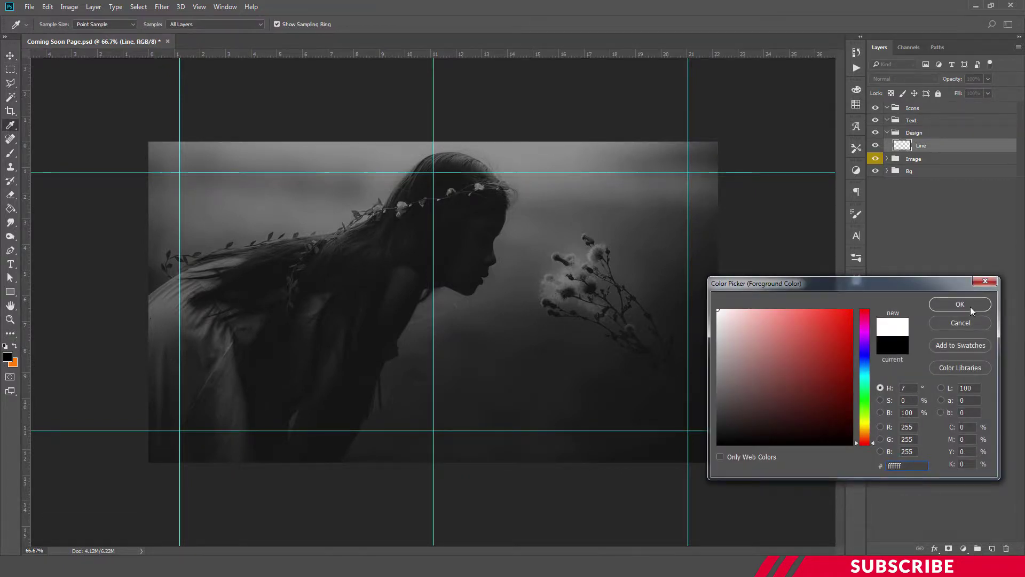
click(969, 307)
click(9, 292)
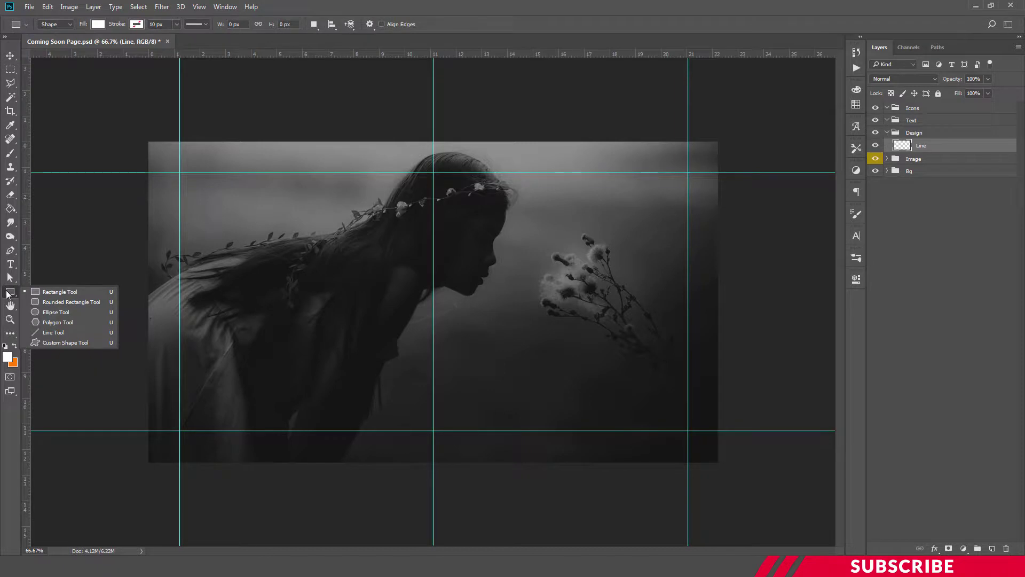
click(55, 331)
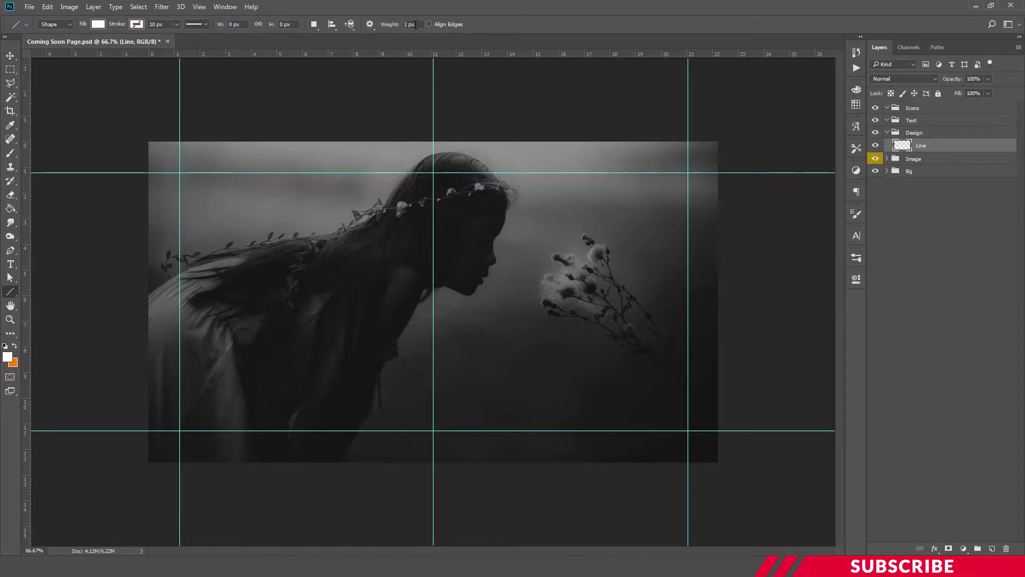
drag(469, 231, 471, 381)
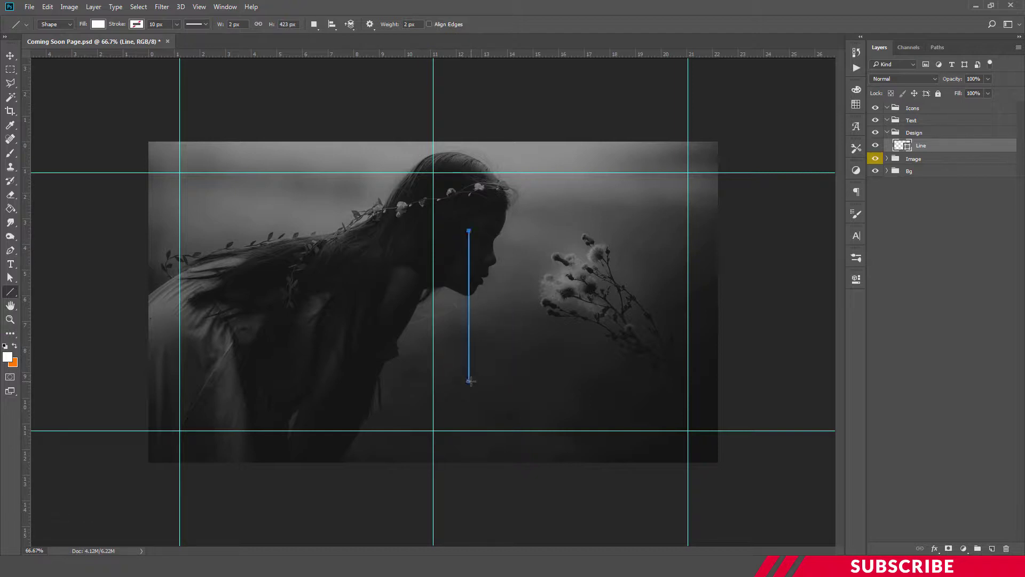
key(Return)
Move the white line onto the central vertical guide, nudge it slightly left, and check its placement with the guides hidden
key(ctrl+plus)
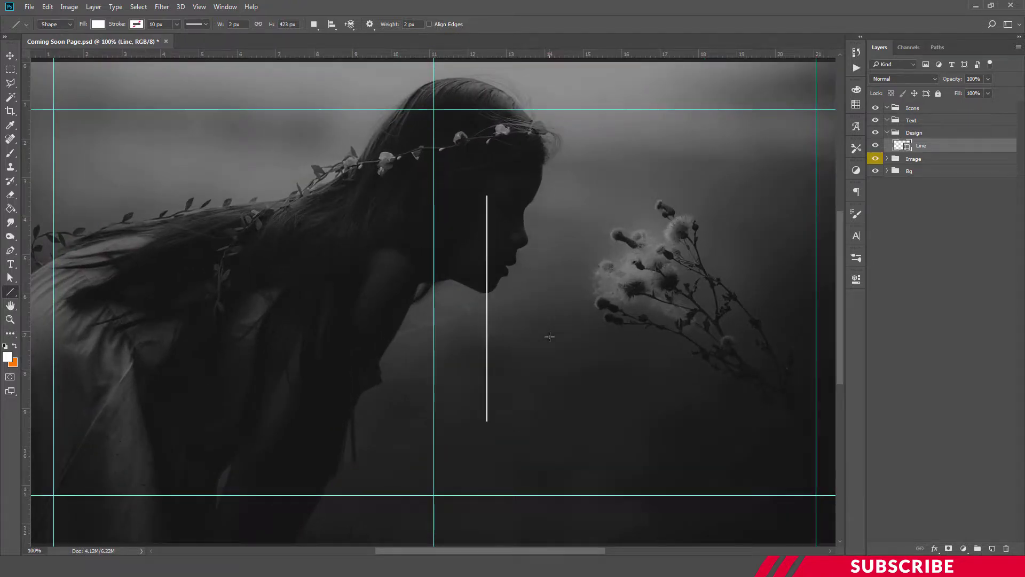
key(v)
drag(522, 316, 485, 318)
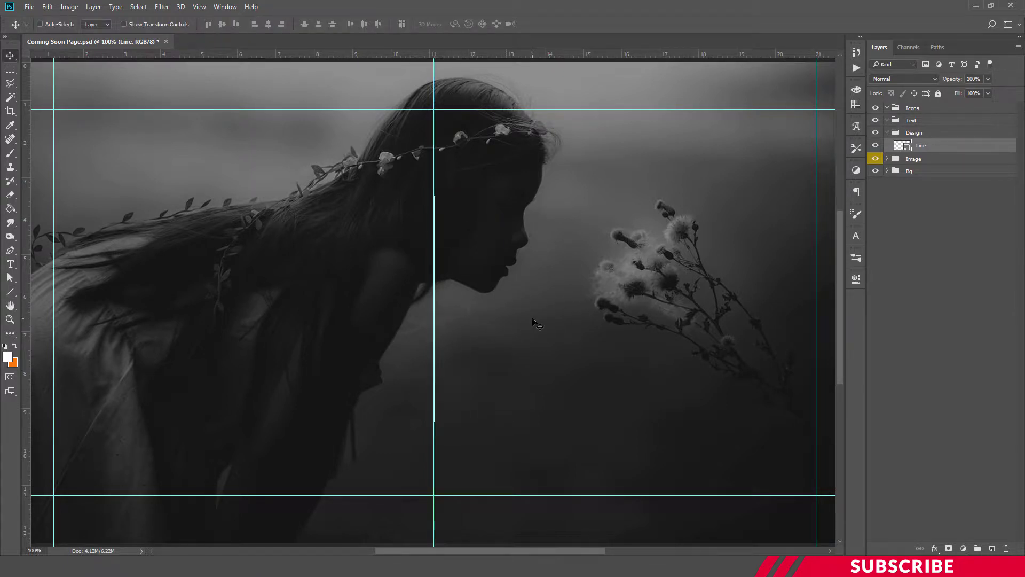
key(Left)
key(ctrl+minus)
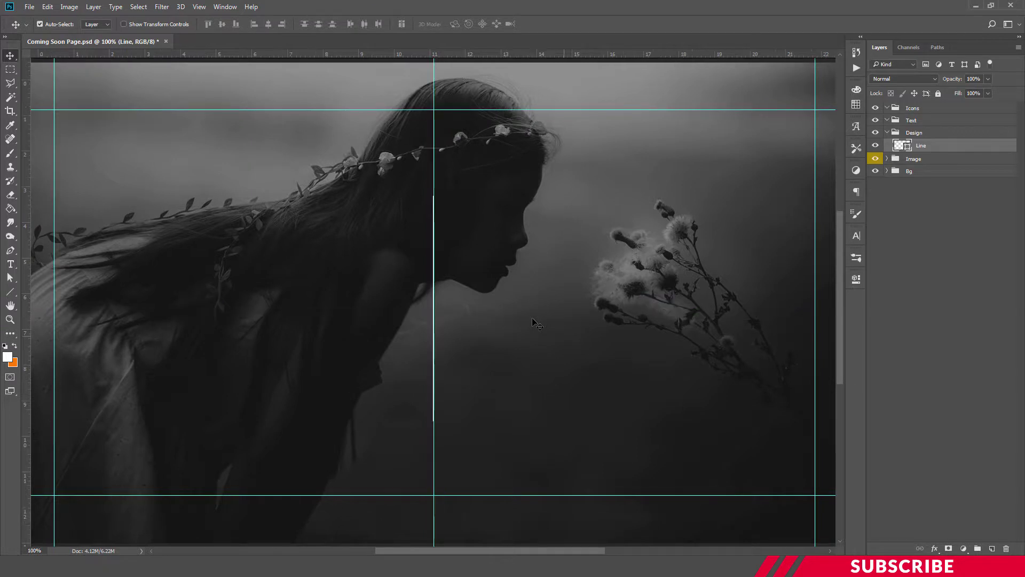
key(ctrl+semicolon)
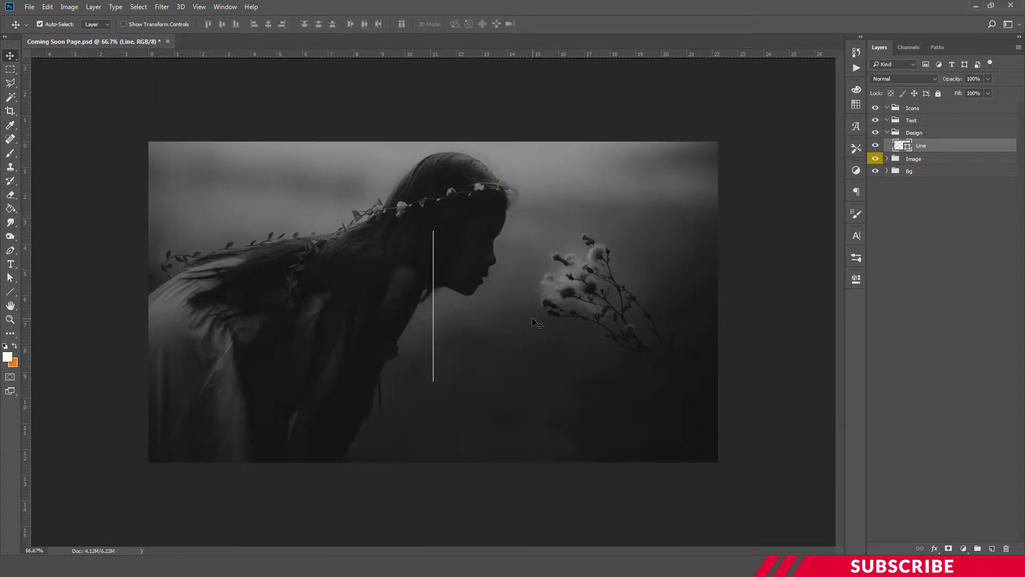
key(ctrl+semicolon)
key(ctrl+plus)
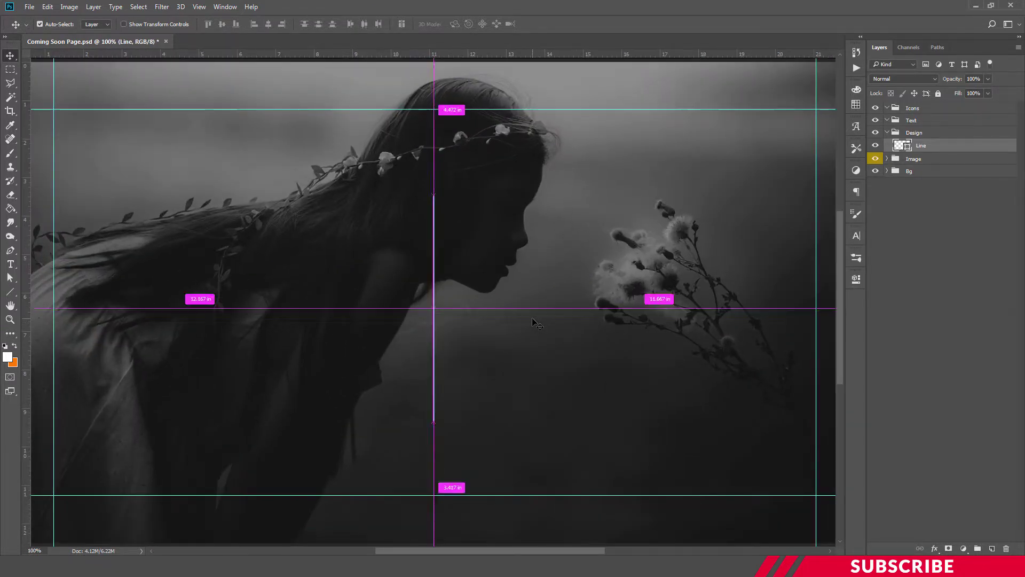
key(ctrl+minus)
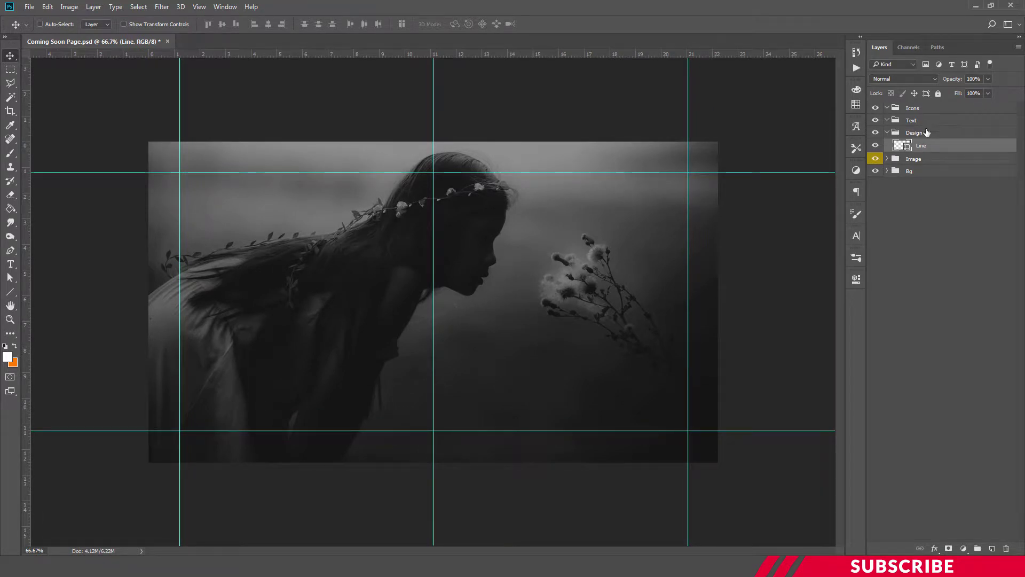
Create a new layer named Hours above the Line layer in the Design group
click(991, 548)
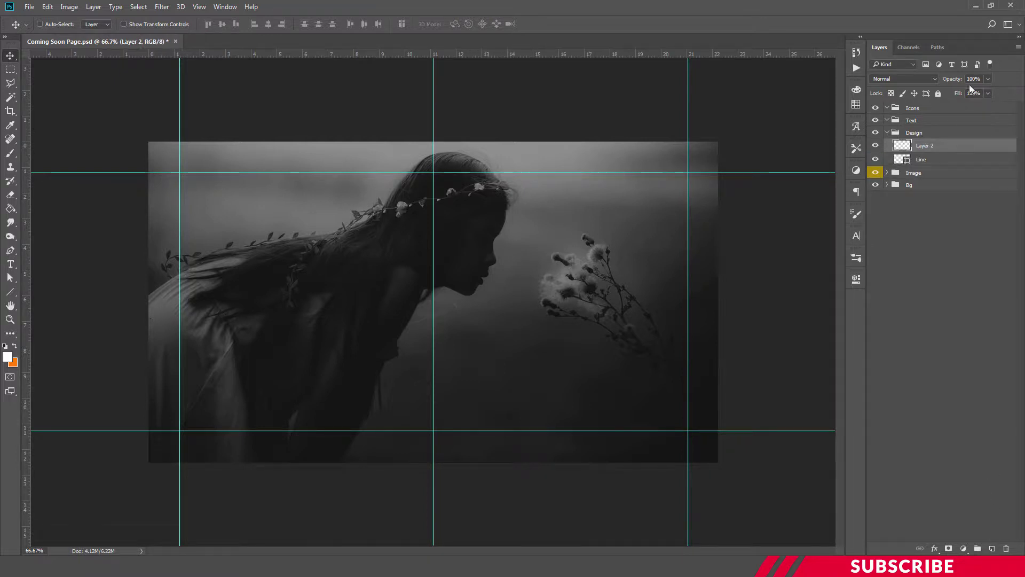
double_click(924, 145)
text(Hours)
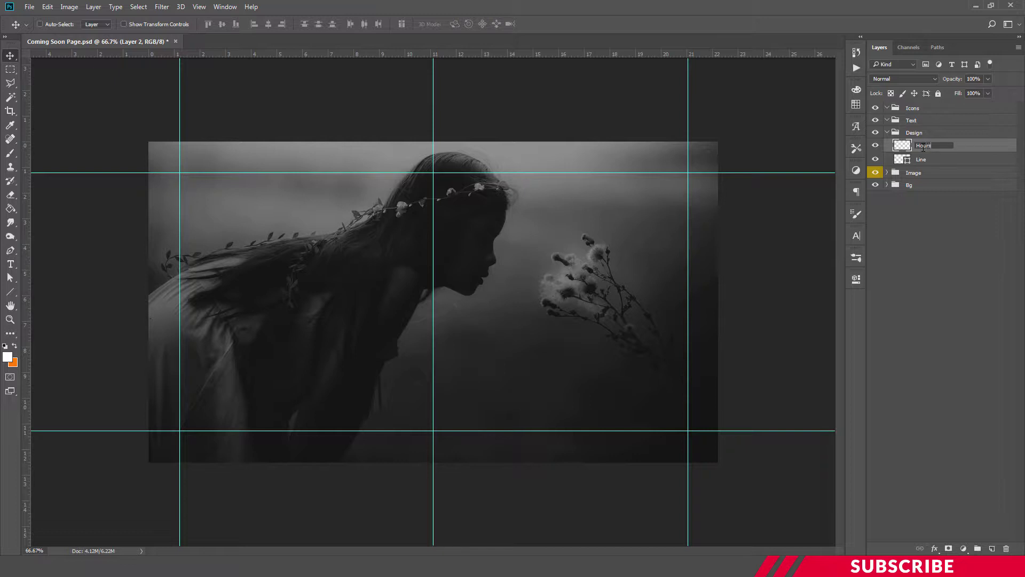
key(Return)
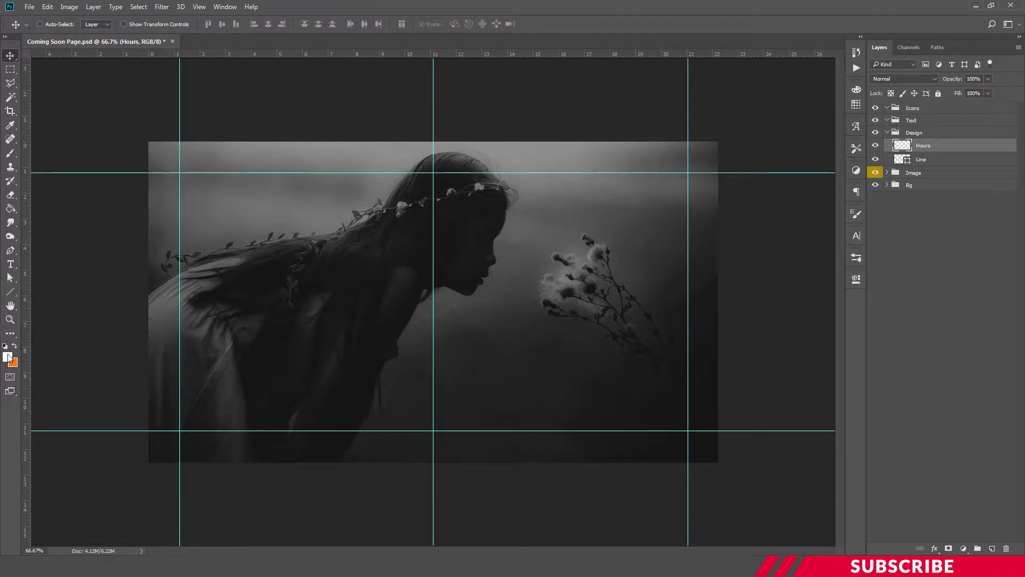
Create a white 130 × 130 px square on the Hours layer with the Rectangle tool
click(10, 292)
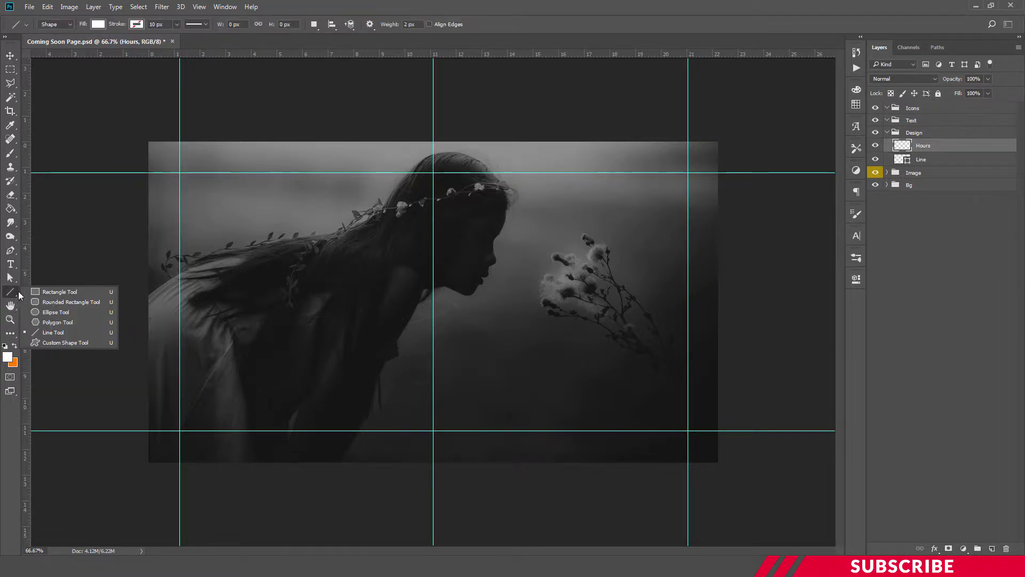
click(34, 291)
click(398, 270)
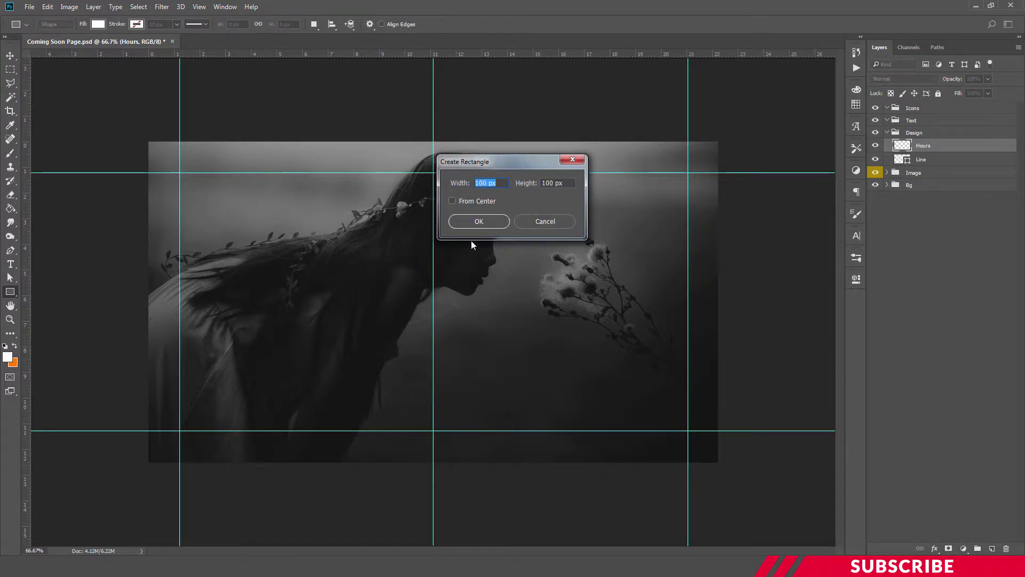
text(130)
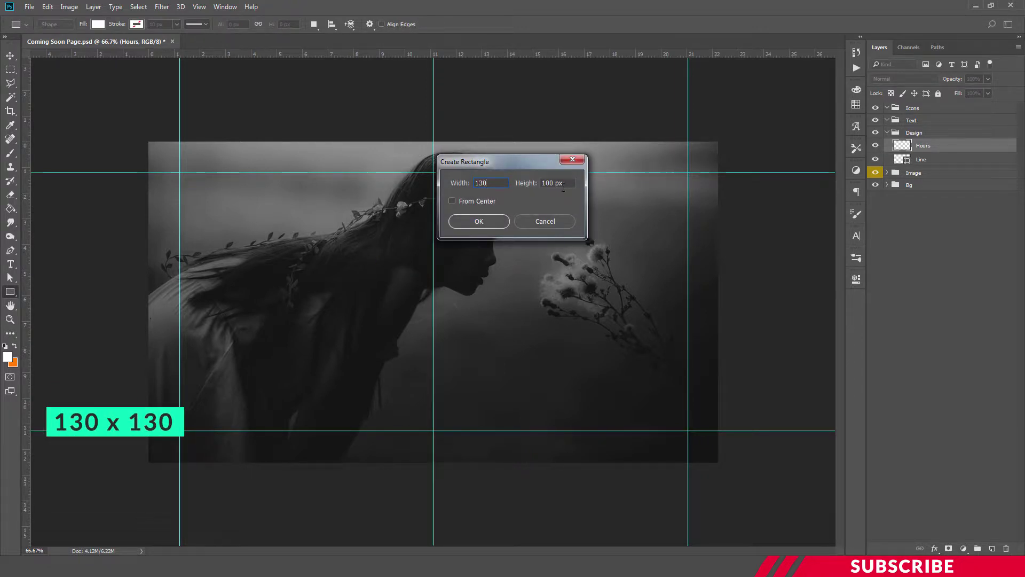
key(Tab)
text(130)
key(Return)
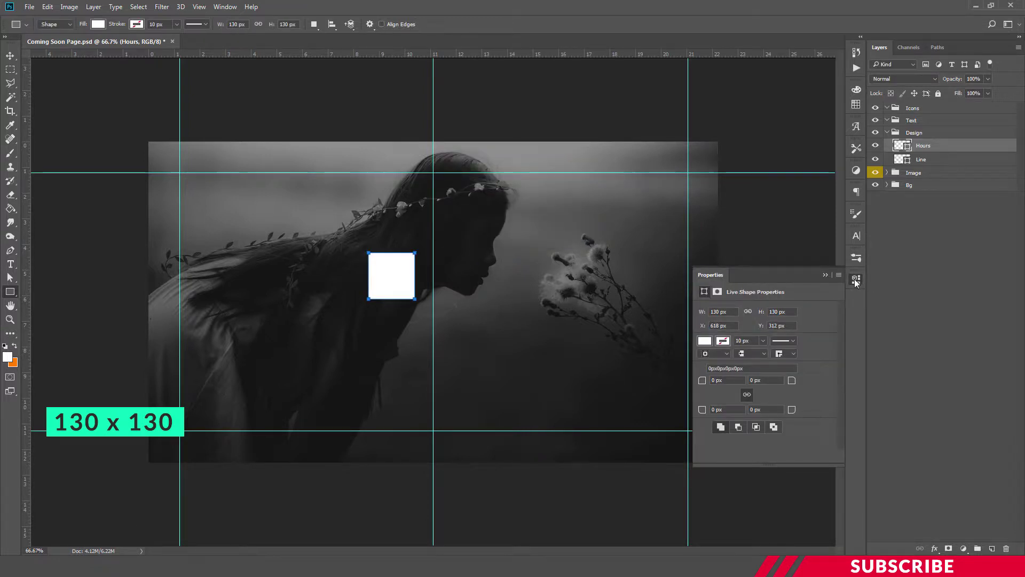
click(855, 278)
Hide the guides and move the white square farther left of the vertical line, over the girl's back
key(ctrl+semicolon)
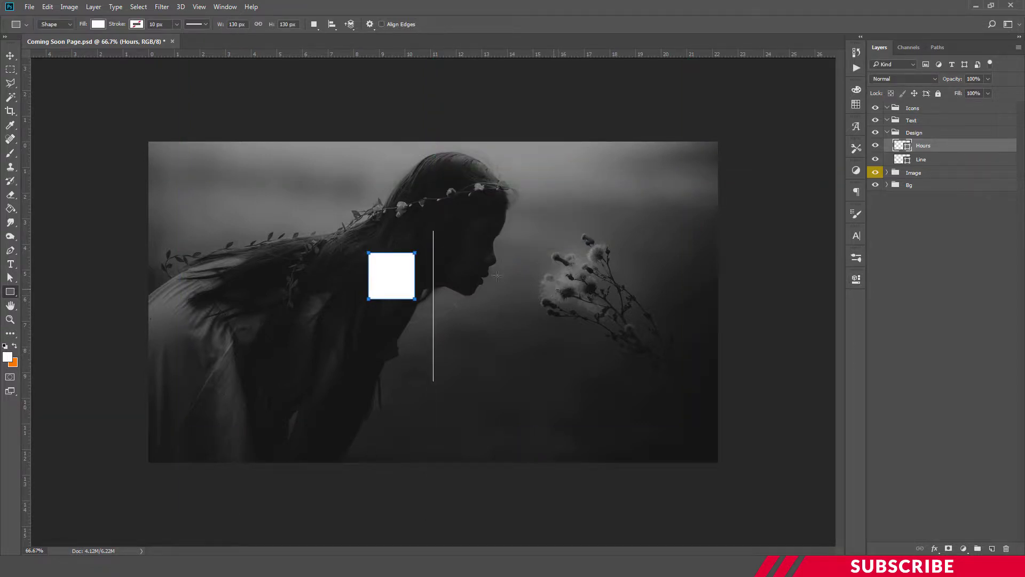
click(10, 55)
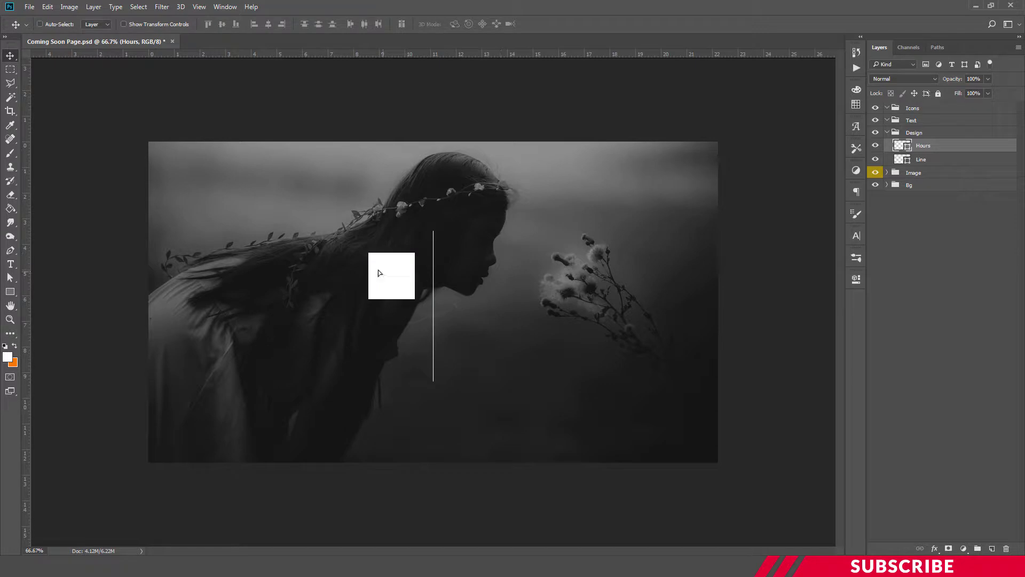
drag(382, 276, 273, 254)
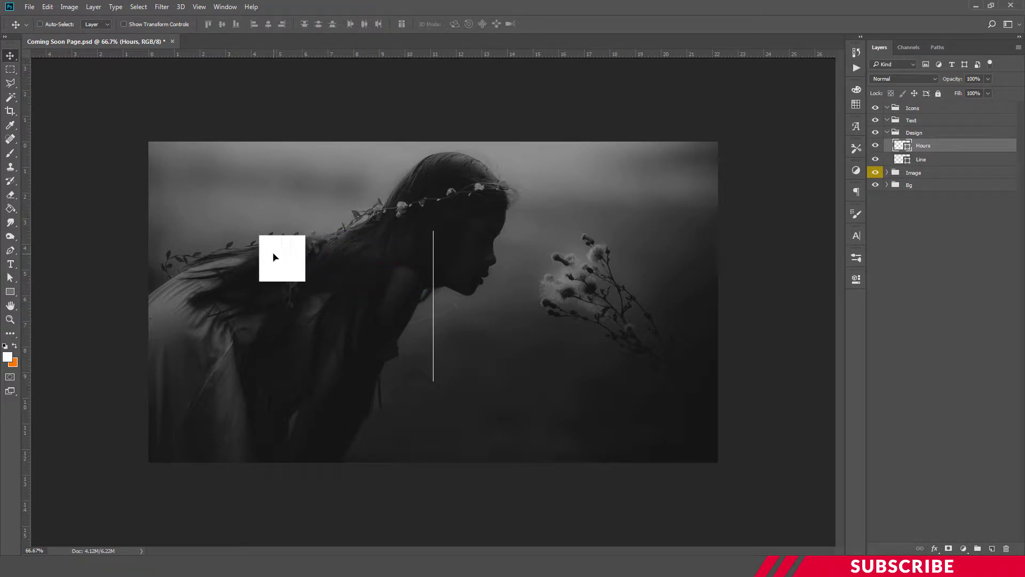
Set the opacity of the Hours square to 15%
key(ctrl+plus)
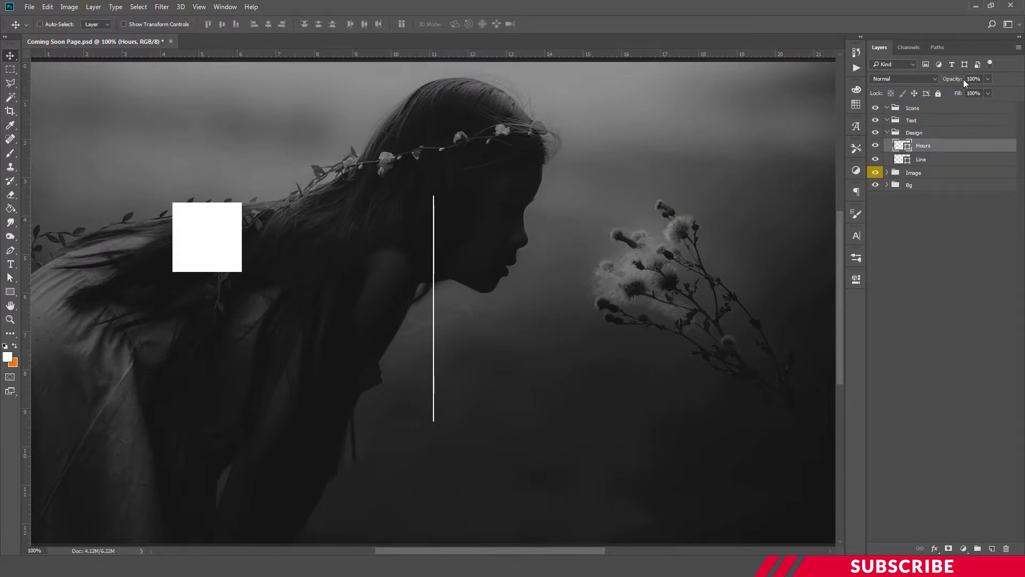
click(979, 79)
text(15)
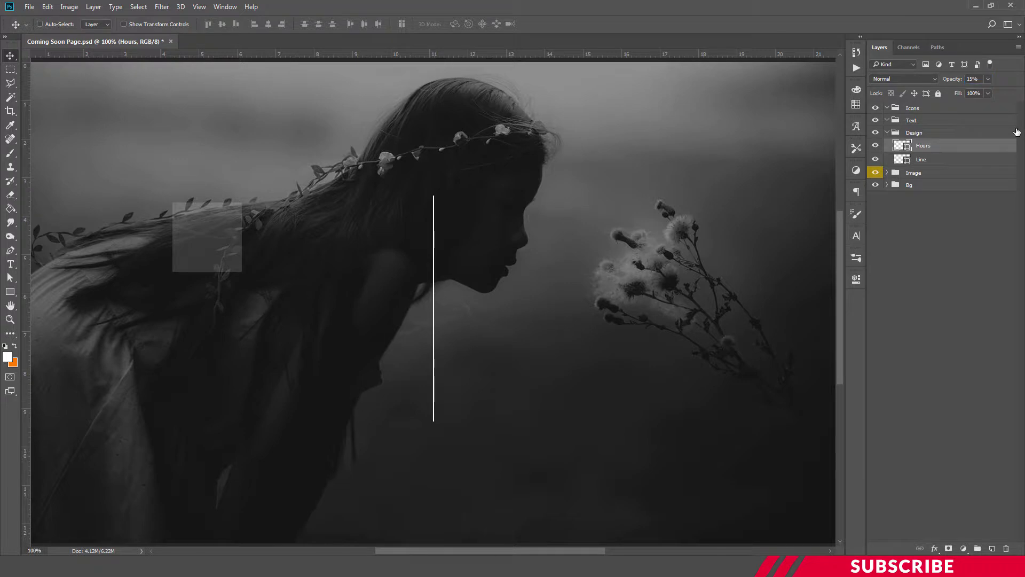
Duplicate the Hours square and place the copy directly beneath the original with their edges touching
key(ctrl+j)
drag(204, 227, 200, 295)
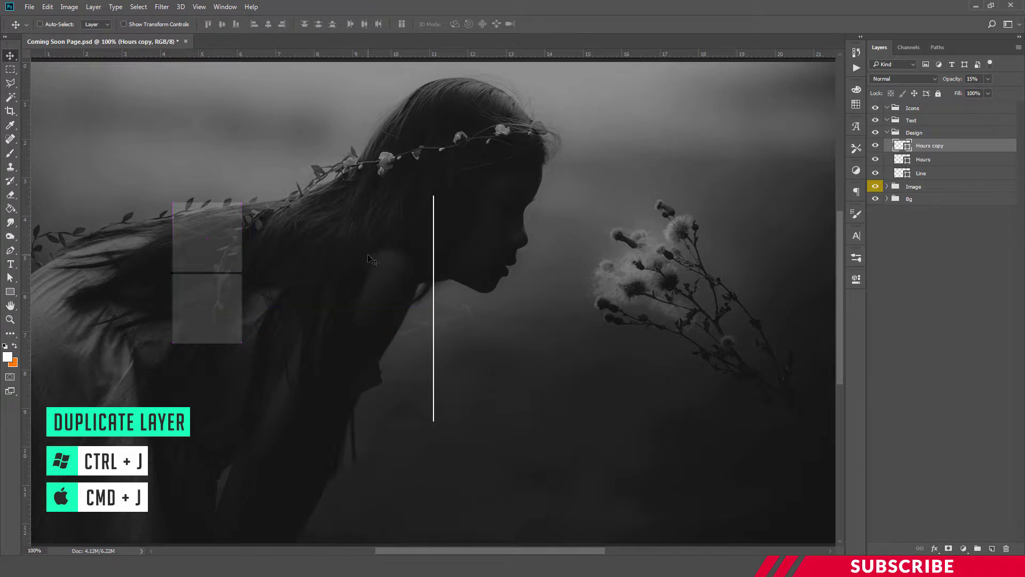
key(Up)
key(Up)
key(Up)
Rename the duplicated square's layer to Minutes
double_click(930, 146)
text(Minutes)
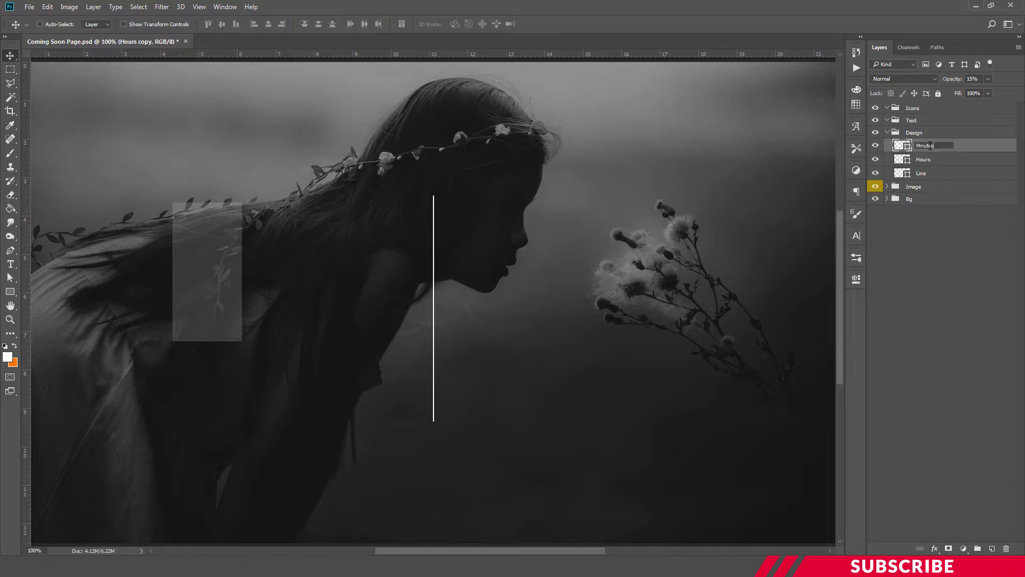
click(982, 147)
double_click(920, 147)
click(921, 148)
click(979, 140)
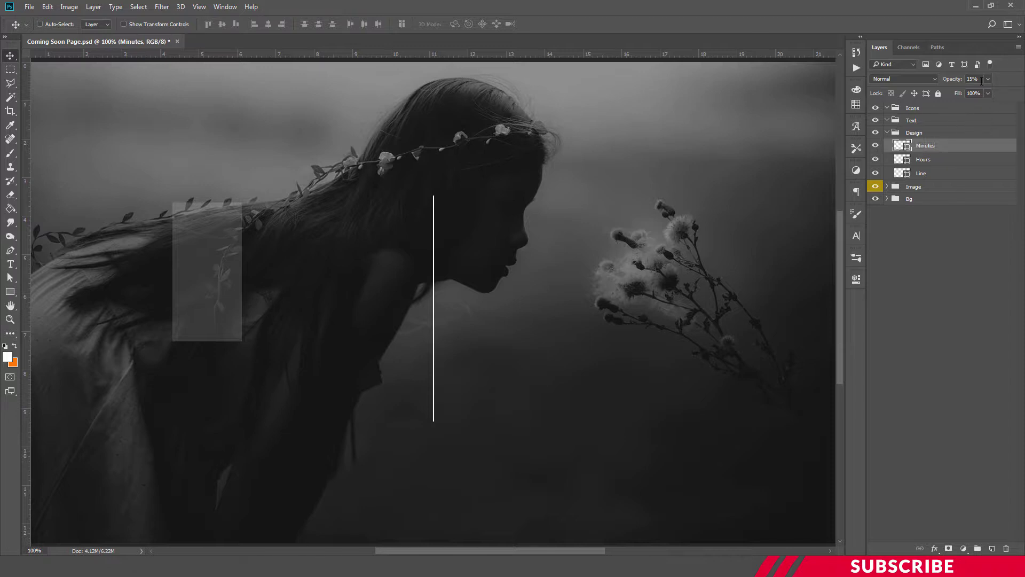
Set the Minutes square's opacity to 100% and duplicate it as a layer named Seconds
text(100)
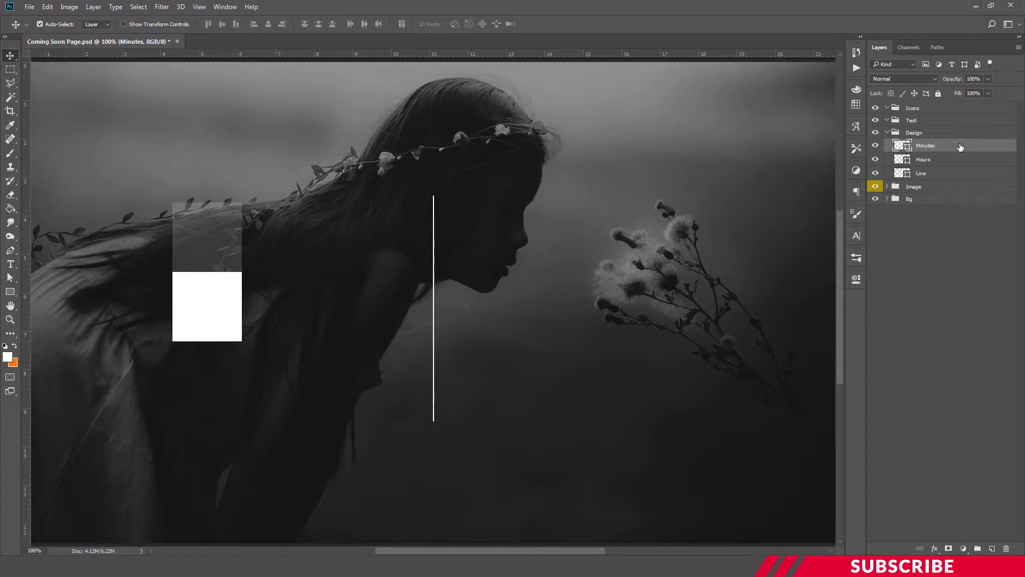
key(ctrl+j)
double_click(929, 148)
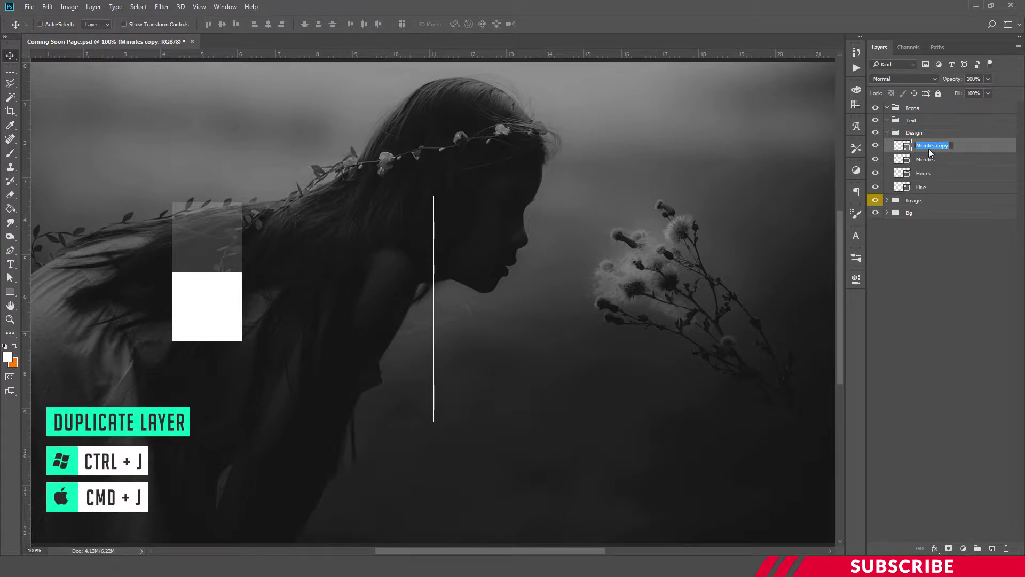
key(BackSpace)
click(1011, 147)
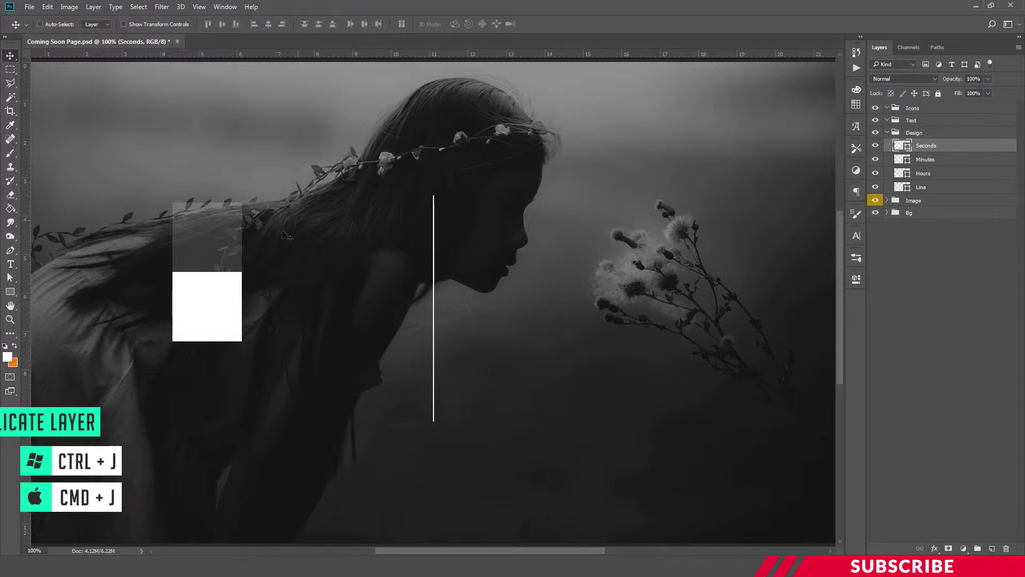
Place the Seconds square directly beneath the Minutes square so that their edges touch
drag(224, 295, 224, 370)
key(Up)
key(Up)
key(Up)
key(Up)
key(Up)
key(Up)
key(Up)
key(Up)
key(Up)
key(Up)
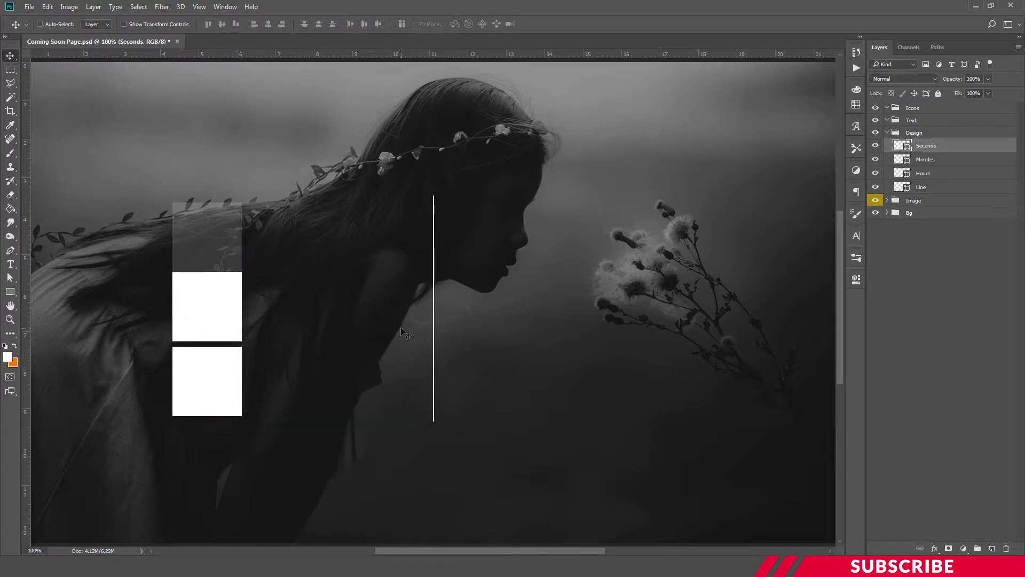
key(Up)
key(Up)
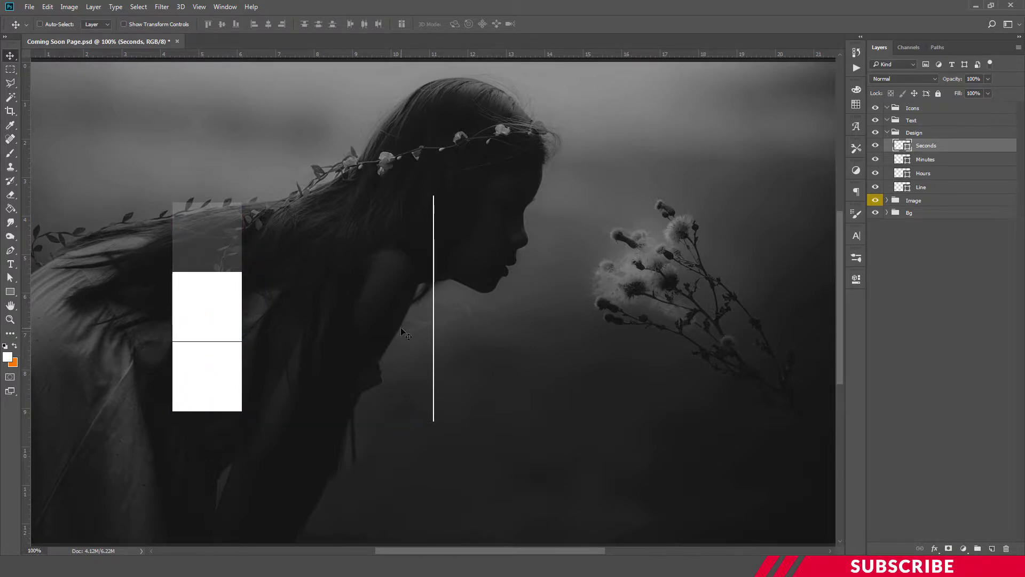
key(Up)
Recolor the Seconds square purple (#7945ce)
double_click(908, 146)
click(864, 372)
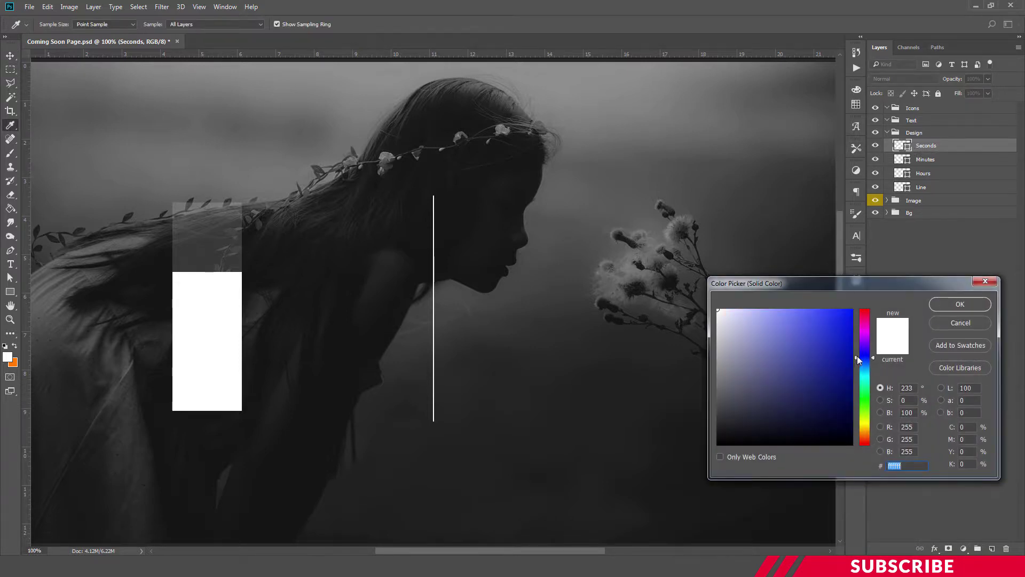
drag(862, 376, 862, 352)
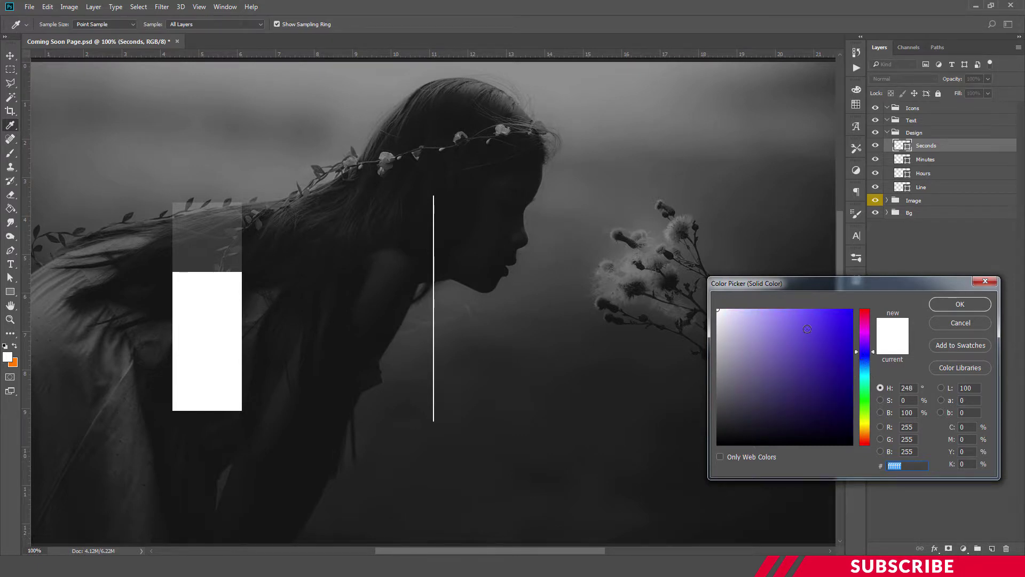
click(809, 327)
drag(809, 327, 811, 327)
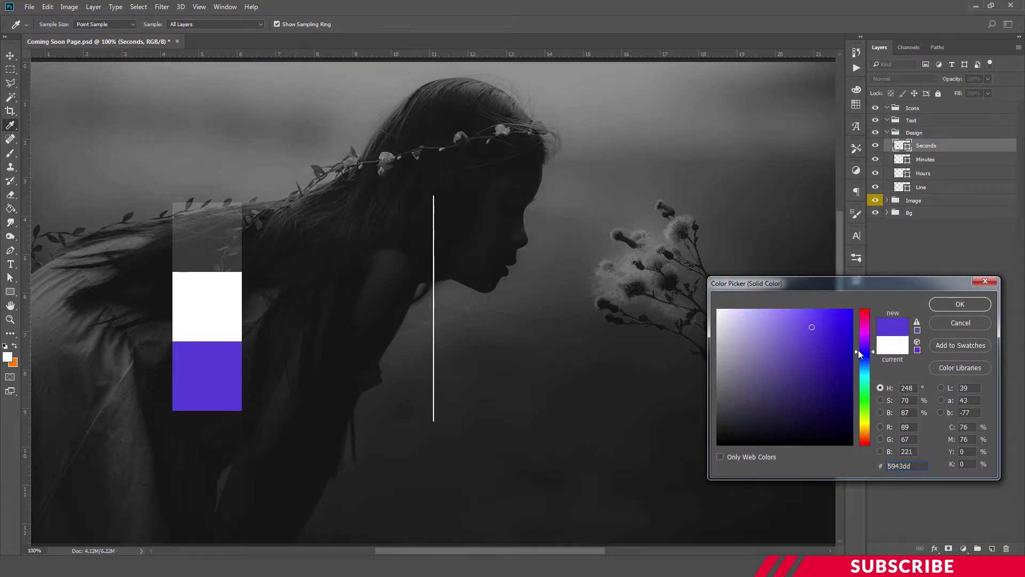
drag(858, 353, 858, 349)
drag(799, 325, 807, 335)
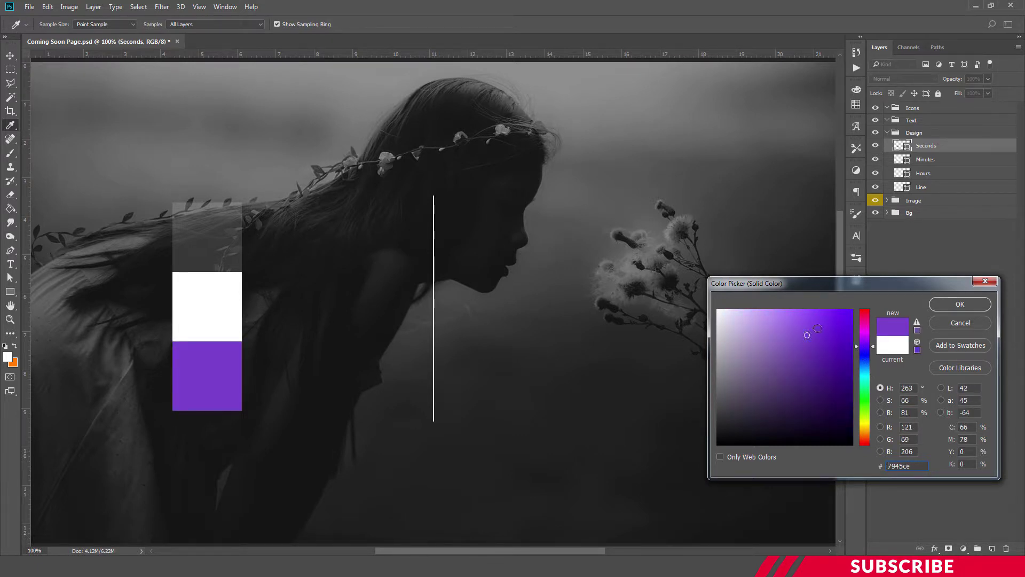
click(948, 305)
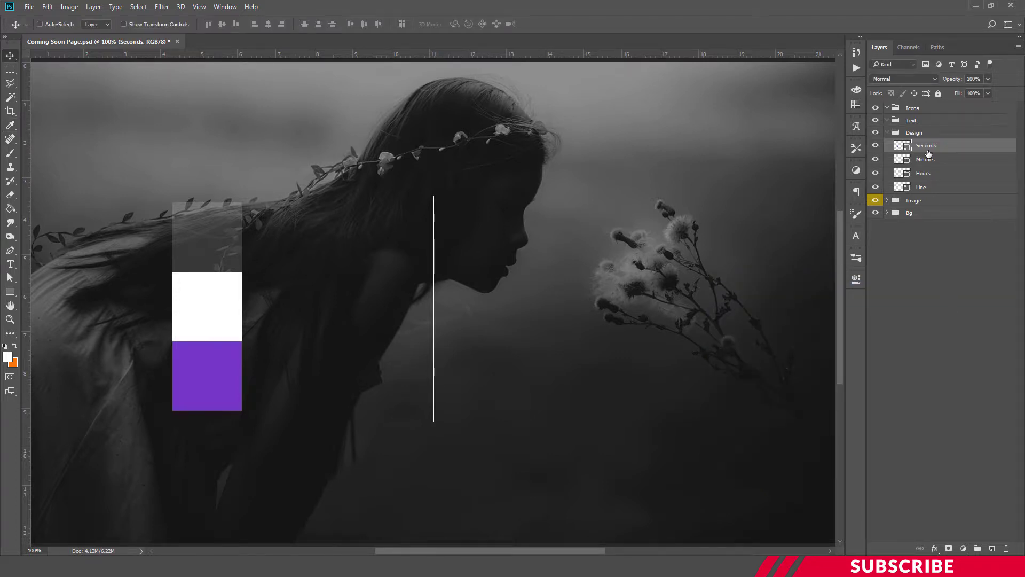
Set the foreground color to a coral red
click(10, 357)
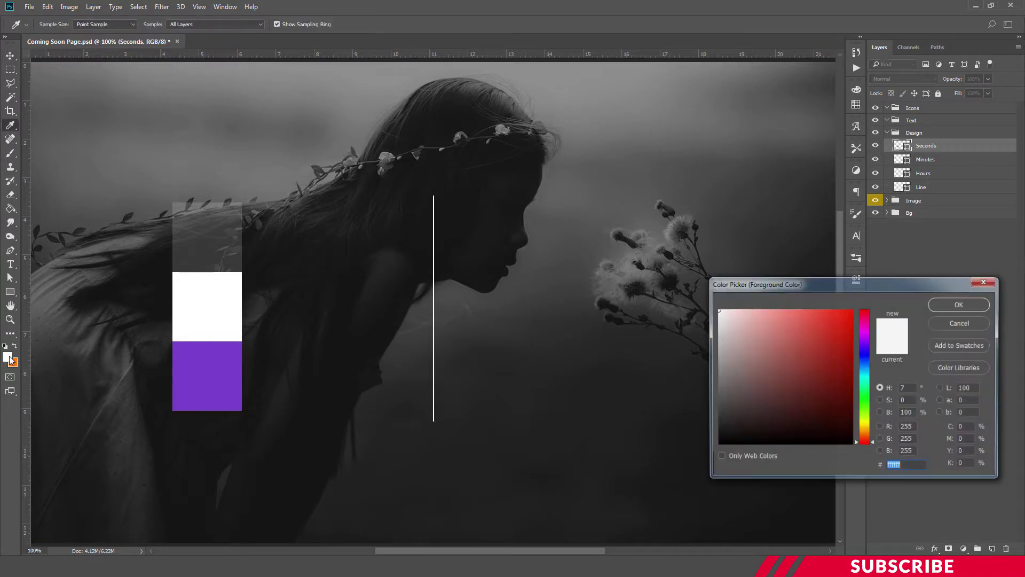
text(ff4f38)
click(967, 302)
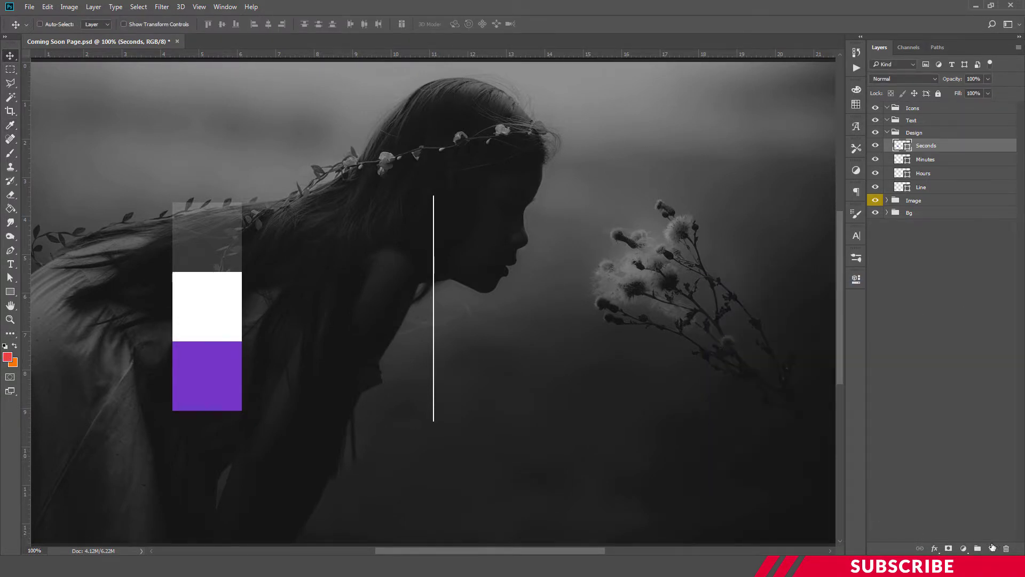
click(955, 384)
click(993, 549)
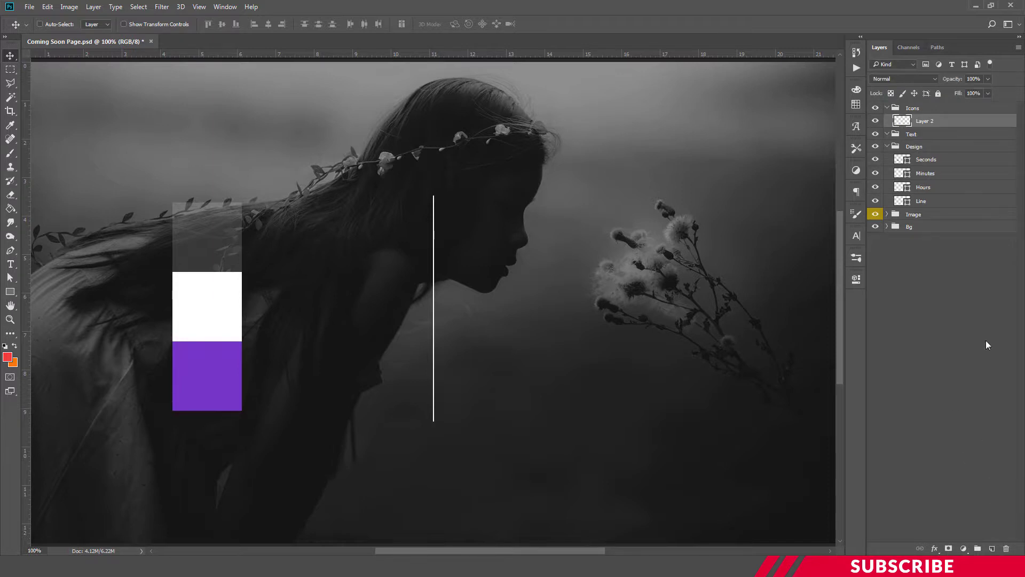
key(ctrl+z)
Add a new layer above Seconds in the Design group and name it Days
click(945, 147)
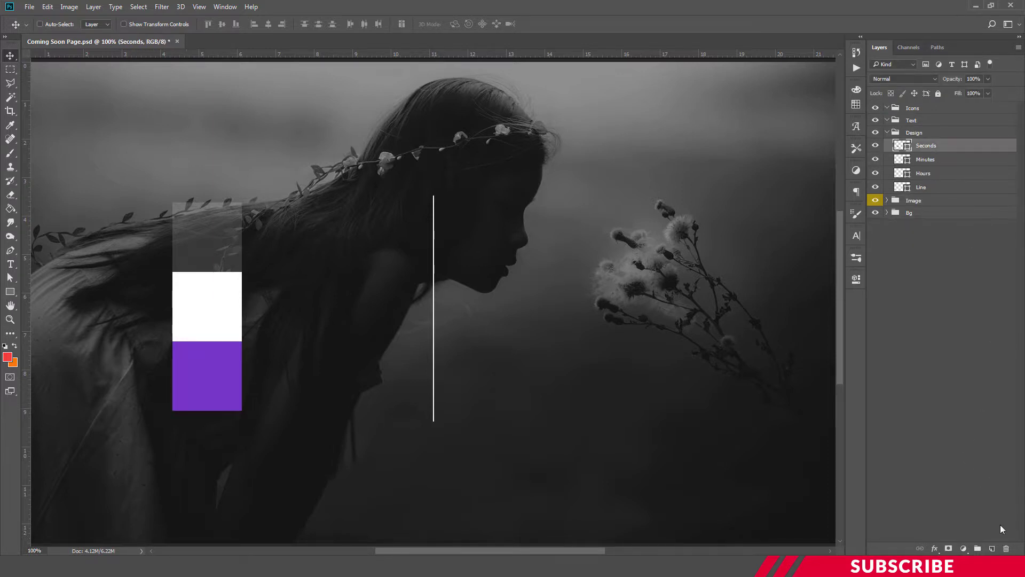
click(993, 549)
double_click(926, 145)
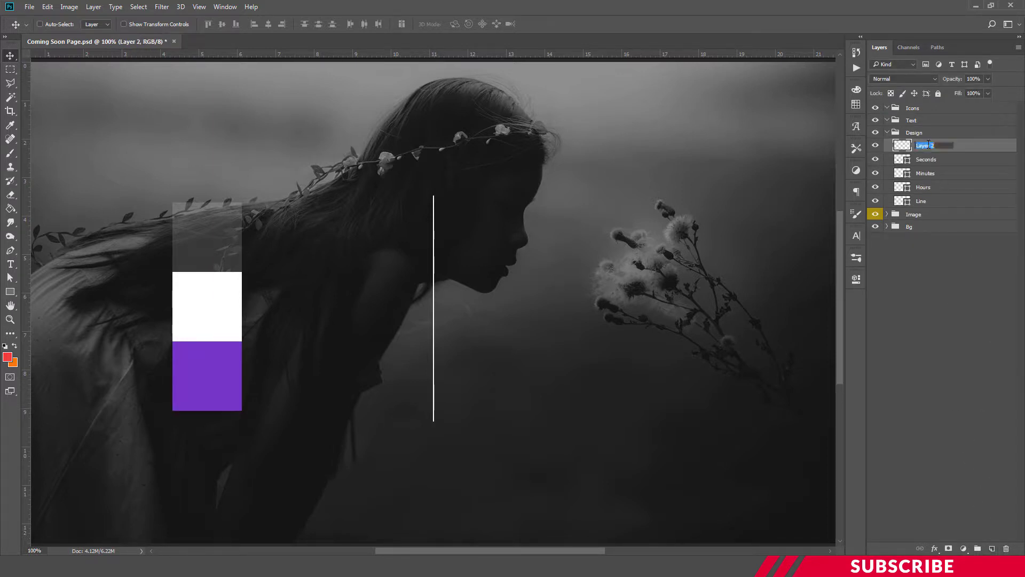
text(Days)
key(Return)
Create a 260 x 260 px square on the Days layer with the Rectangle Tool
click(10, 292)
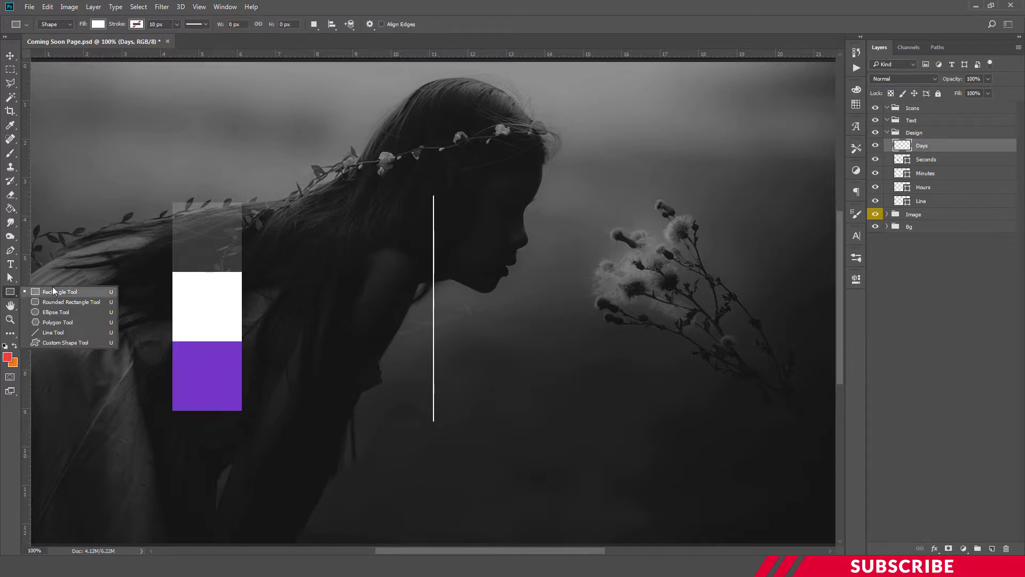
click(52, 291)
click(347, 257)
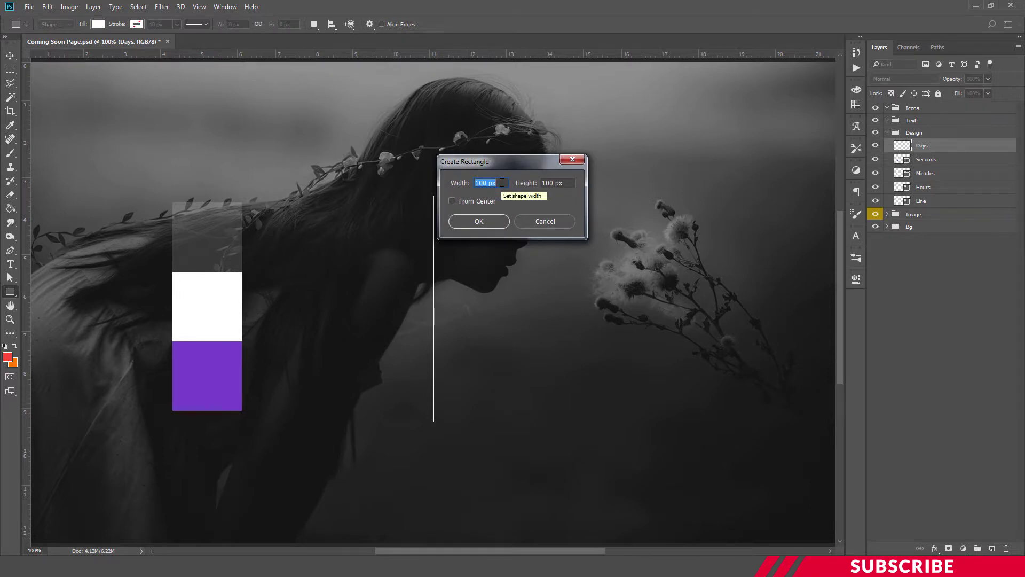
text(260)
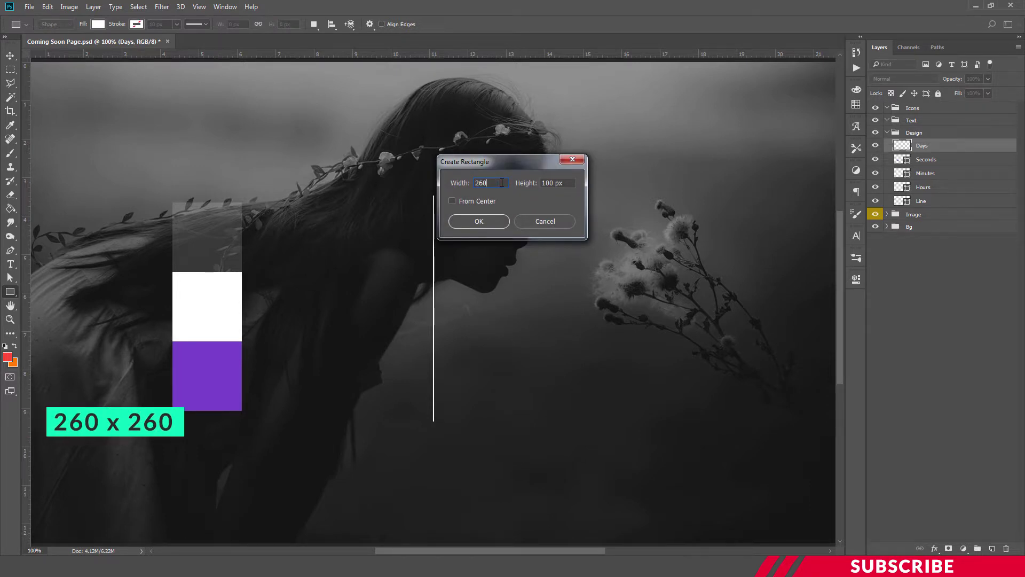
drag(567, 186, 486, 183)
text(260)
key(Return)
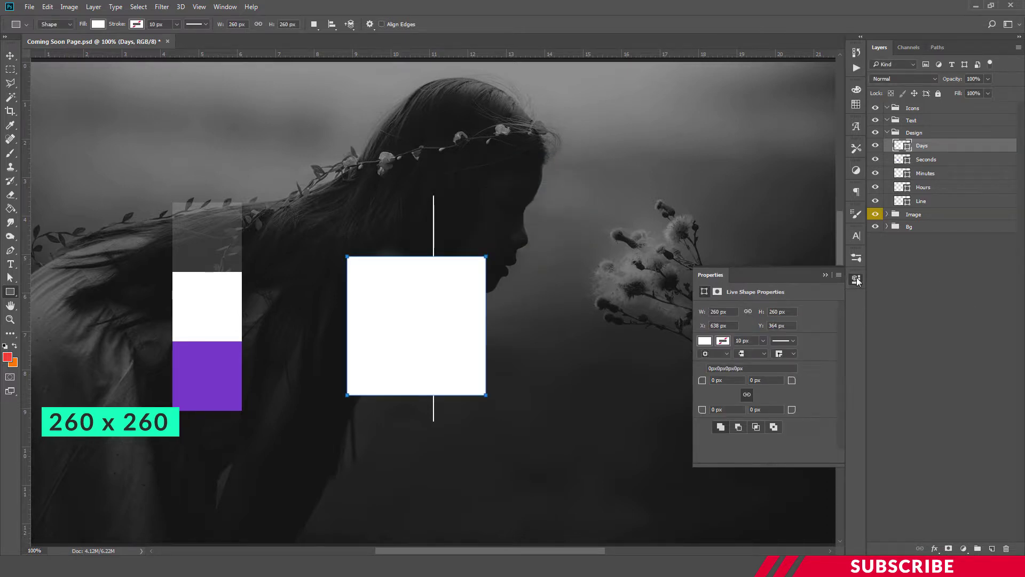
click(826, 274)
Change the Days square's fill to the coral red foreground color
double_click(912, 149)
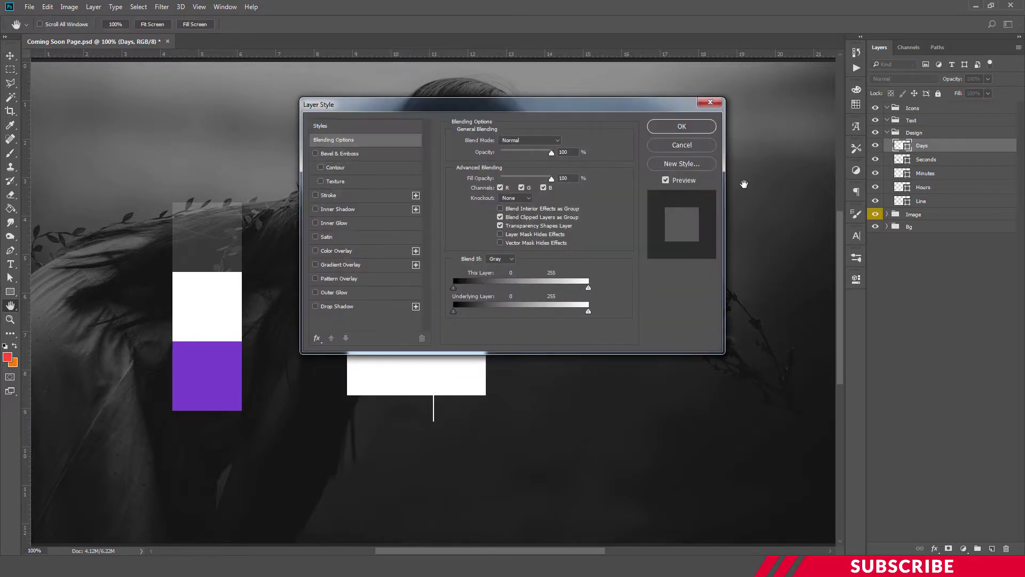
click(707, 143)
double_click(902, 145)
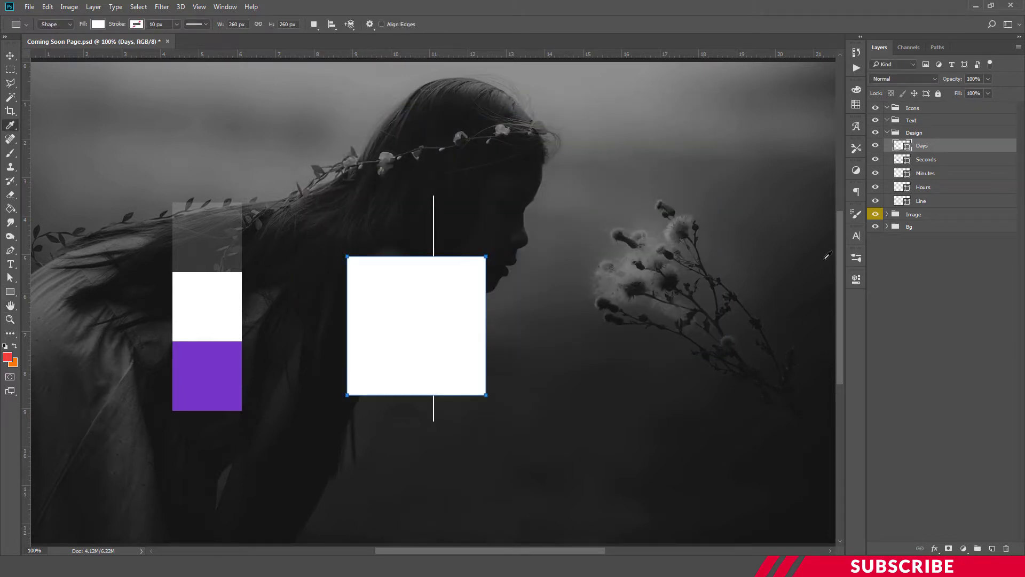
click(960, 304)
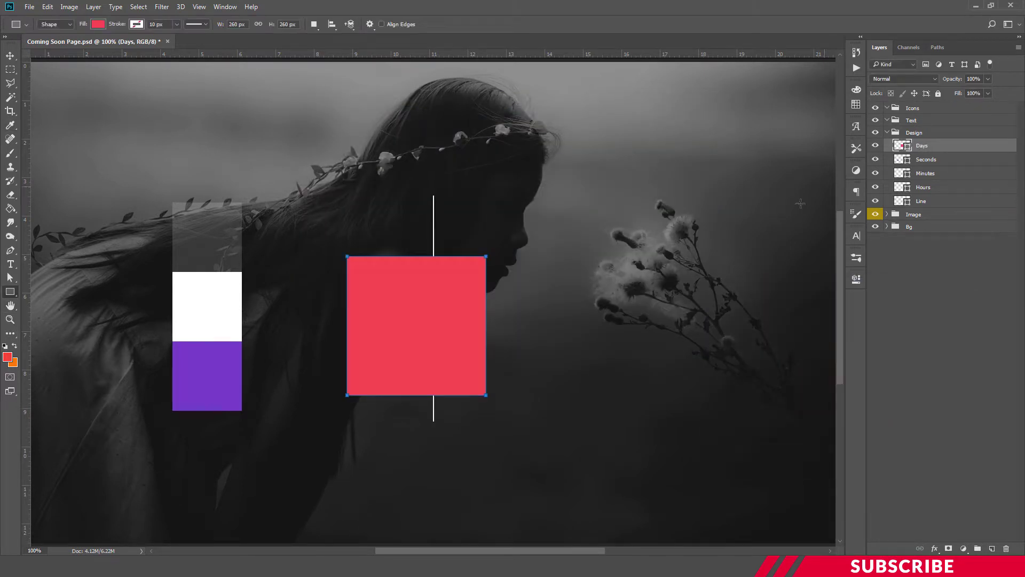
Move the Days square flush against the right side of the stacked Minutes and Seconds squares, with top and bottom edges aligned
click(14, 58)
drag(433, 334, 350, 331)
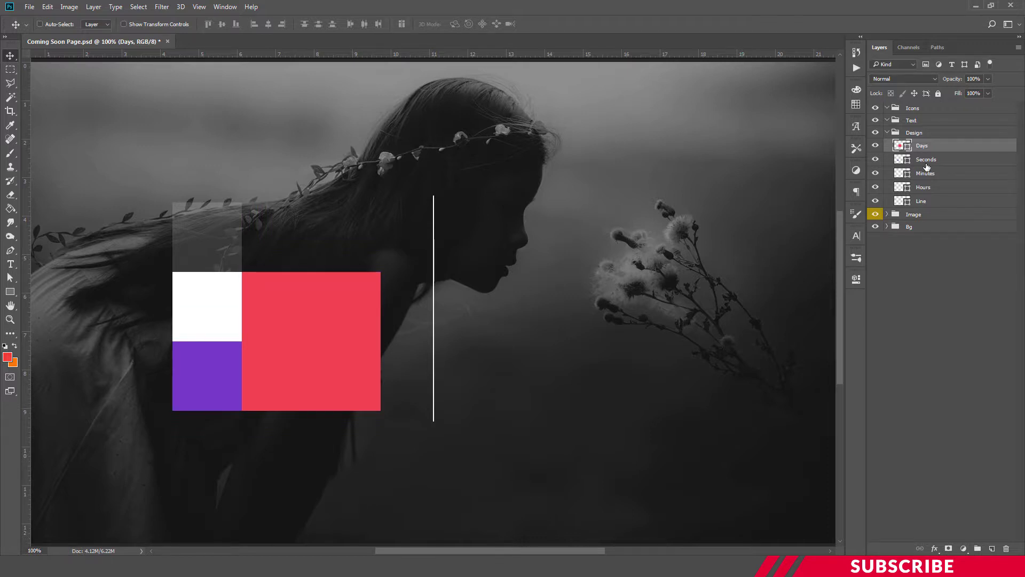
Select the Days, Seconds, Minutes and Hours layers together
key(ctrl+minus)
key(ctrl+minus)
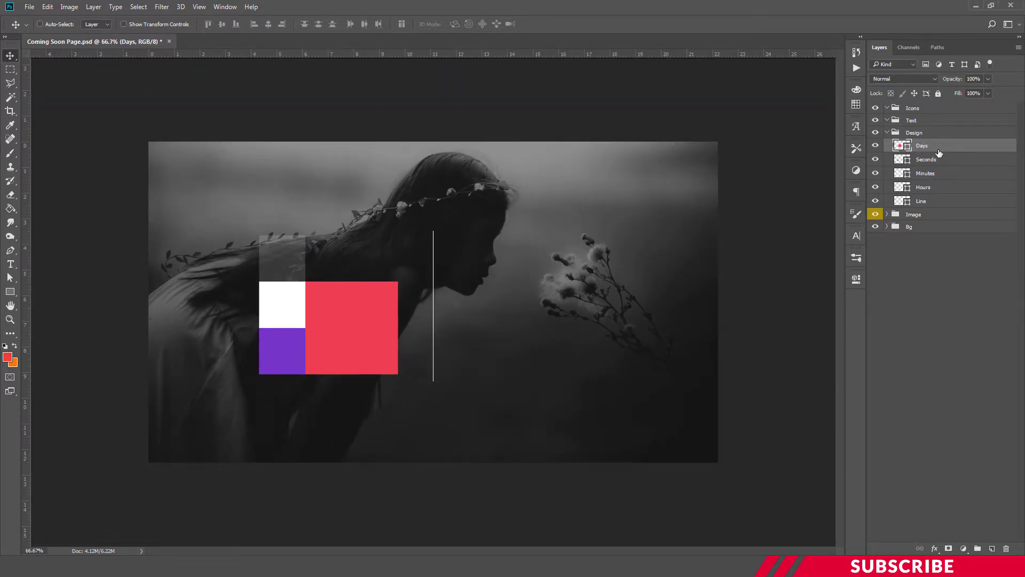
shift+click(939, 189)
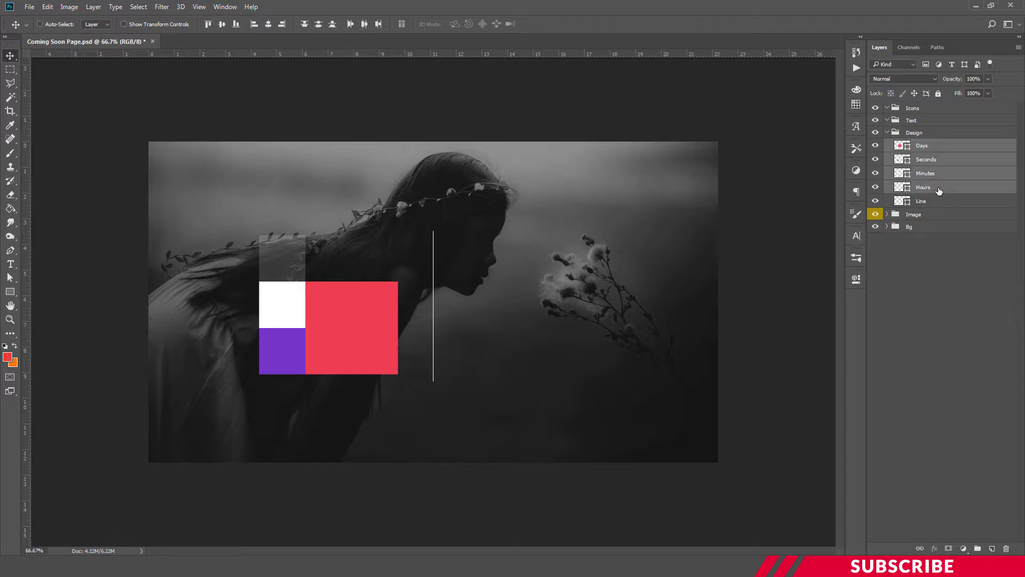